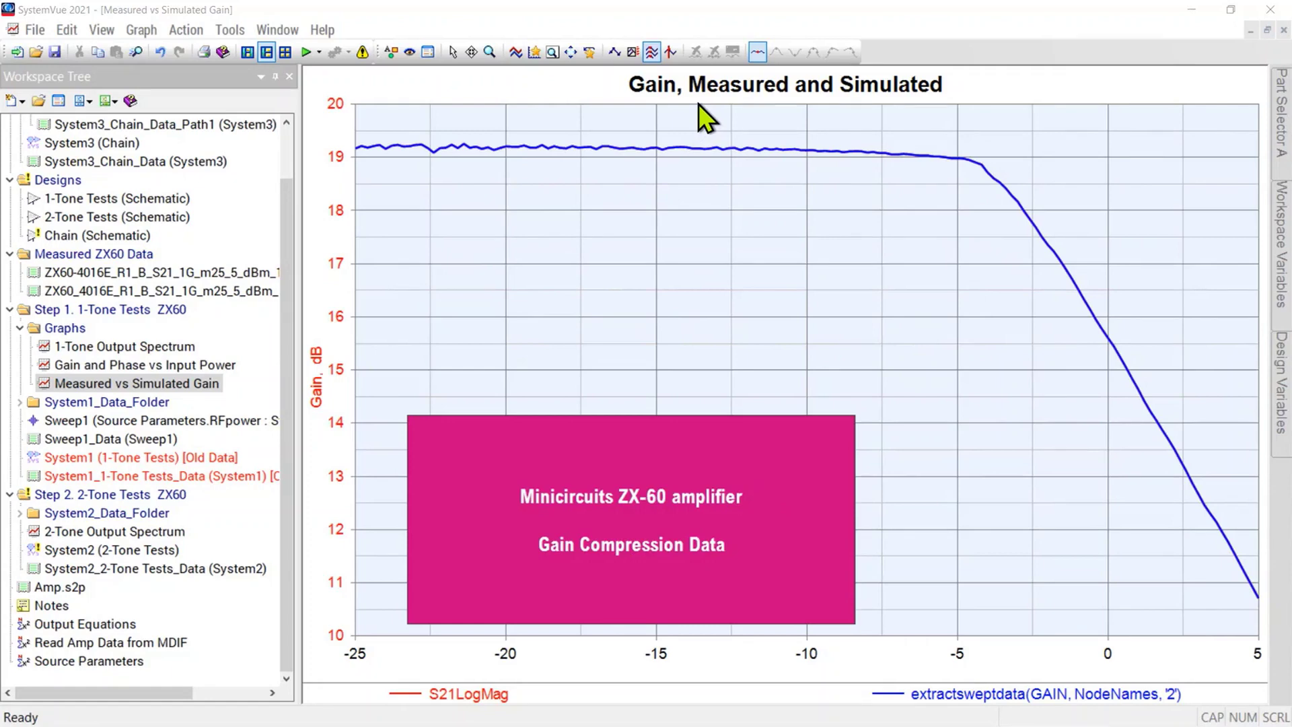
Bring SystemVue forward and dismiss the data import options without importing anything.
left_click(35, 33)
left_click(35, 33)
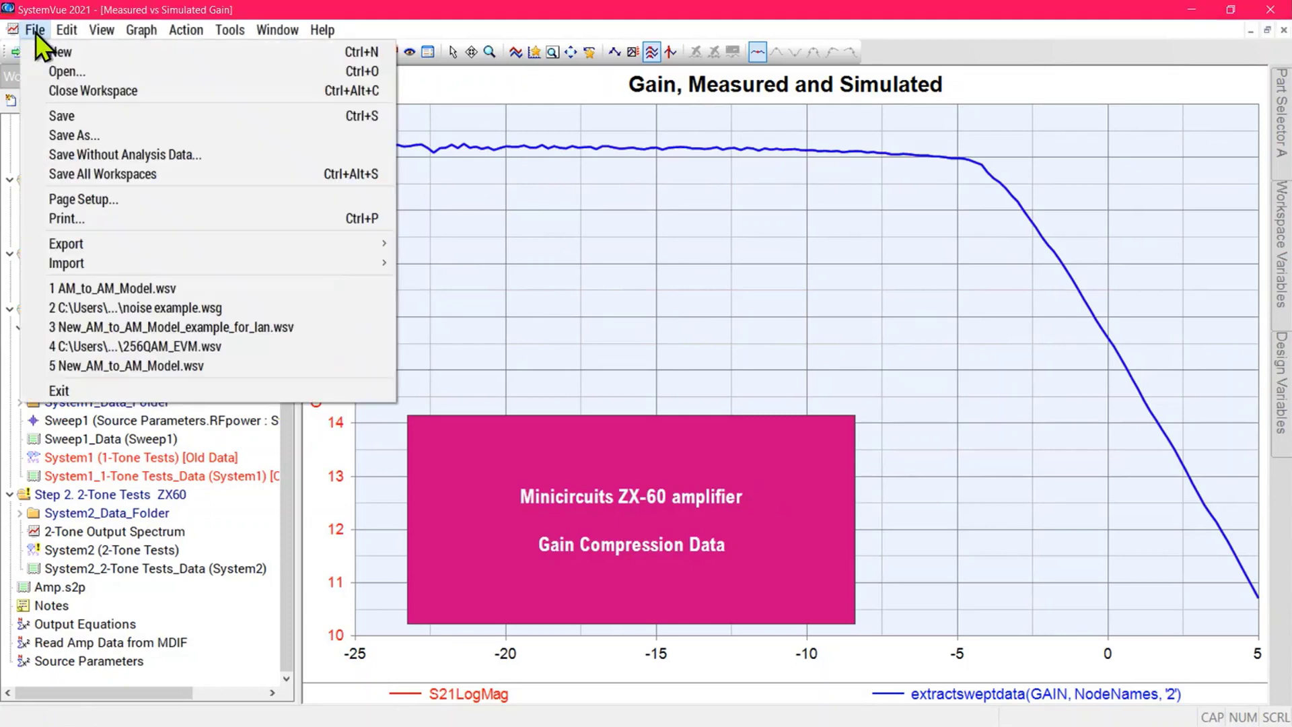
mouse_move(338, 266)
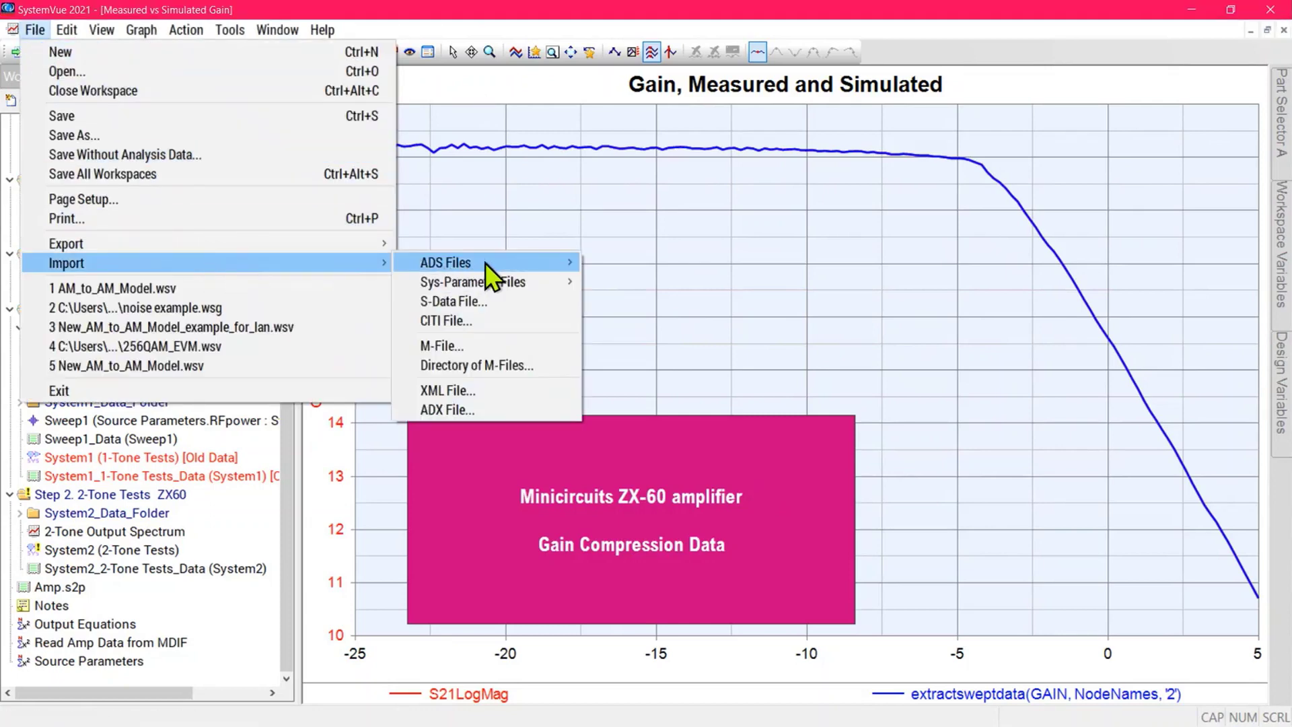
mouse_move(568, 263)
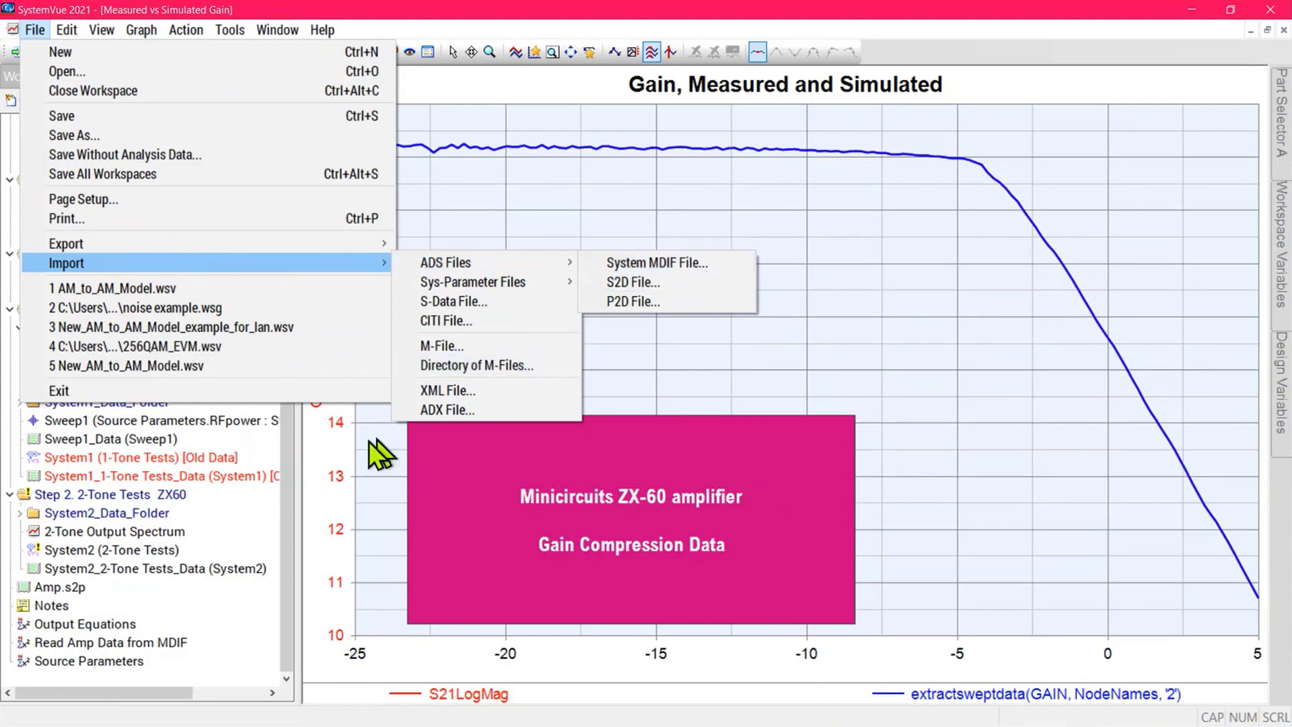
left_click(294, 458)
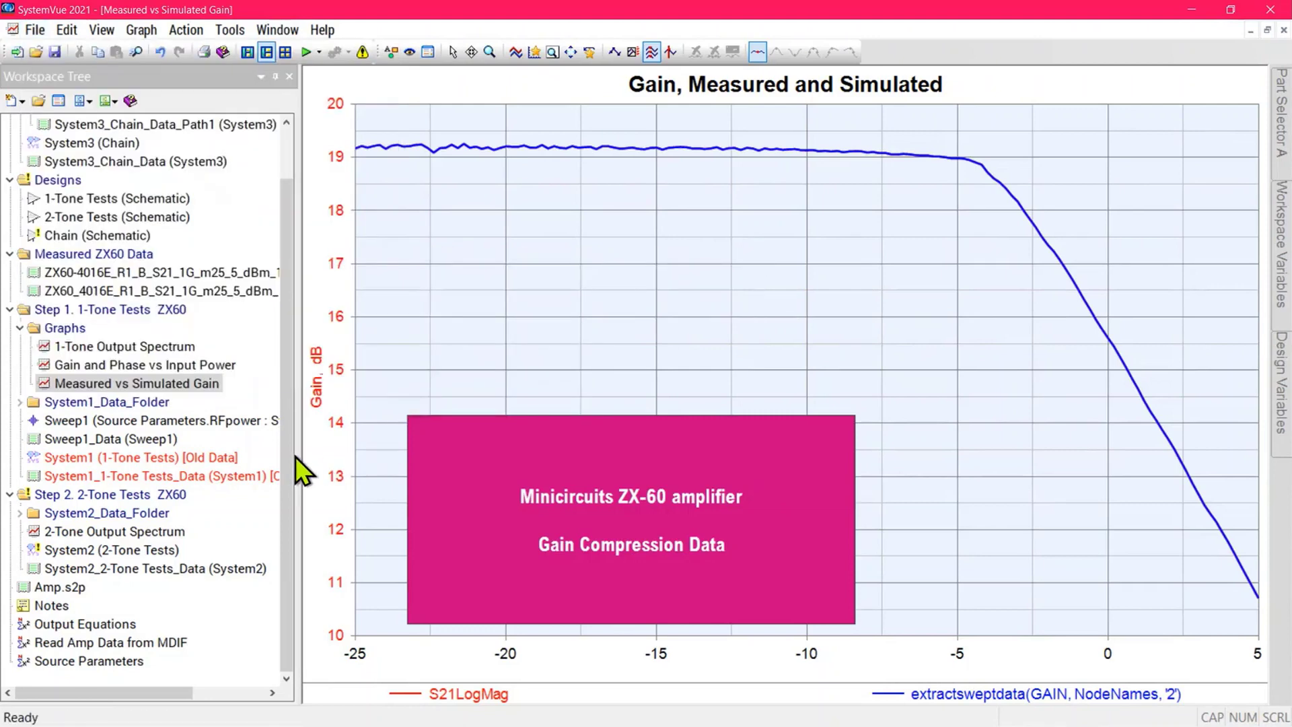
Open the ZX60-4016E dataset and view its S21LogMag and S21Phase vectors versus Power.
double_click(112, 270)
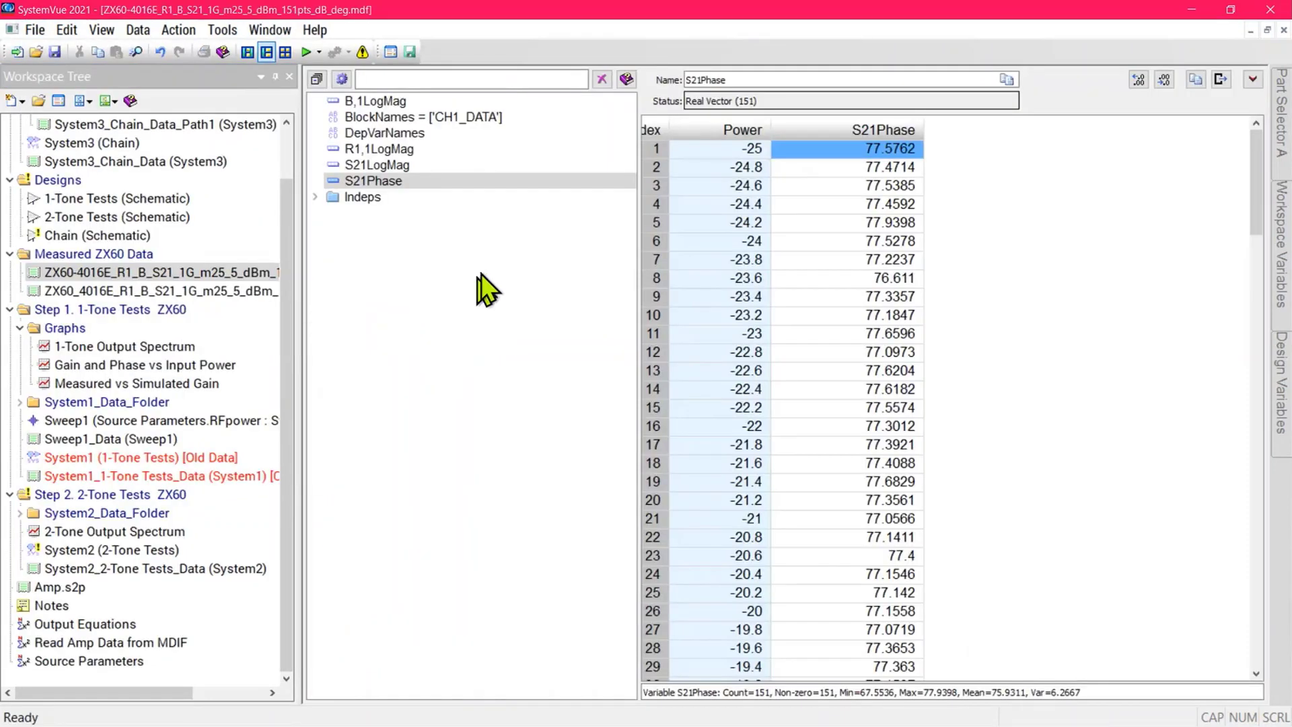
left_click(429, 167)
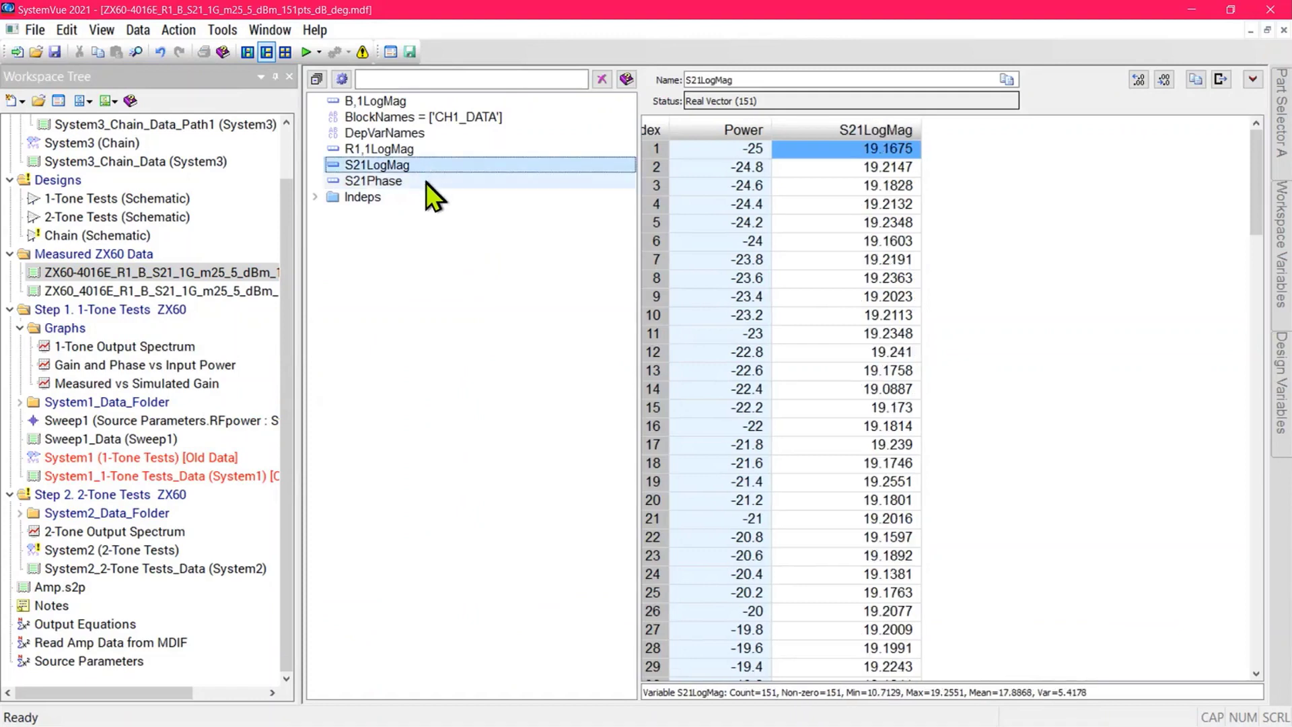
left_click(426, 187)
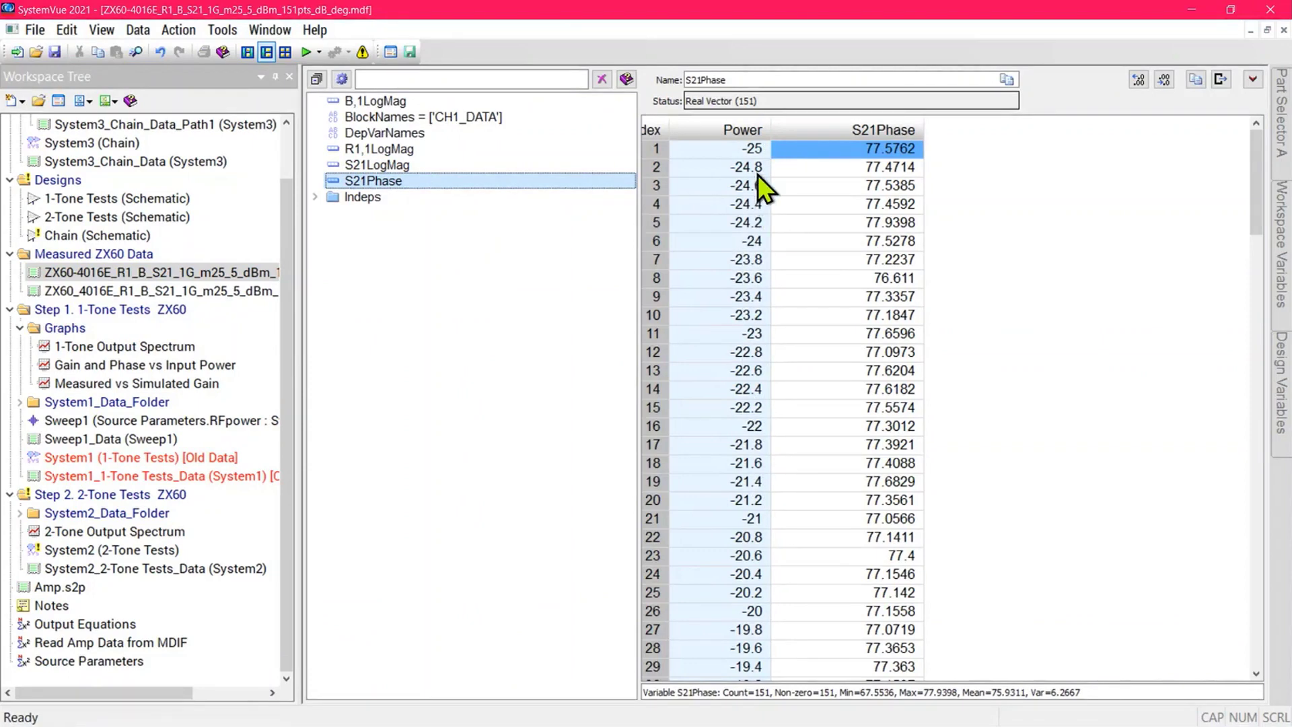
mouse_move(770, 181)
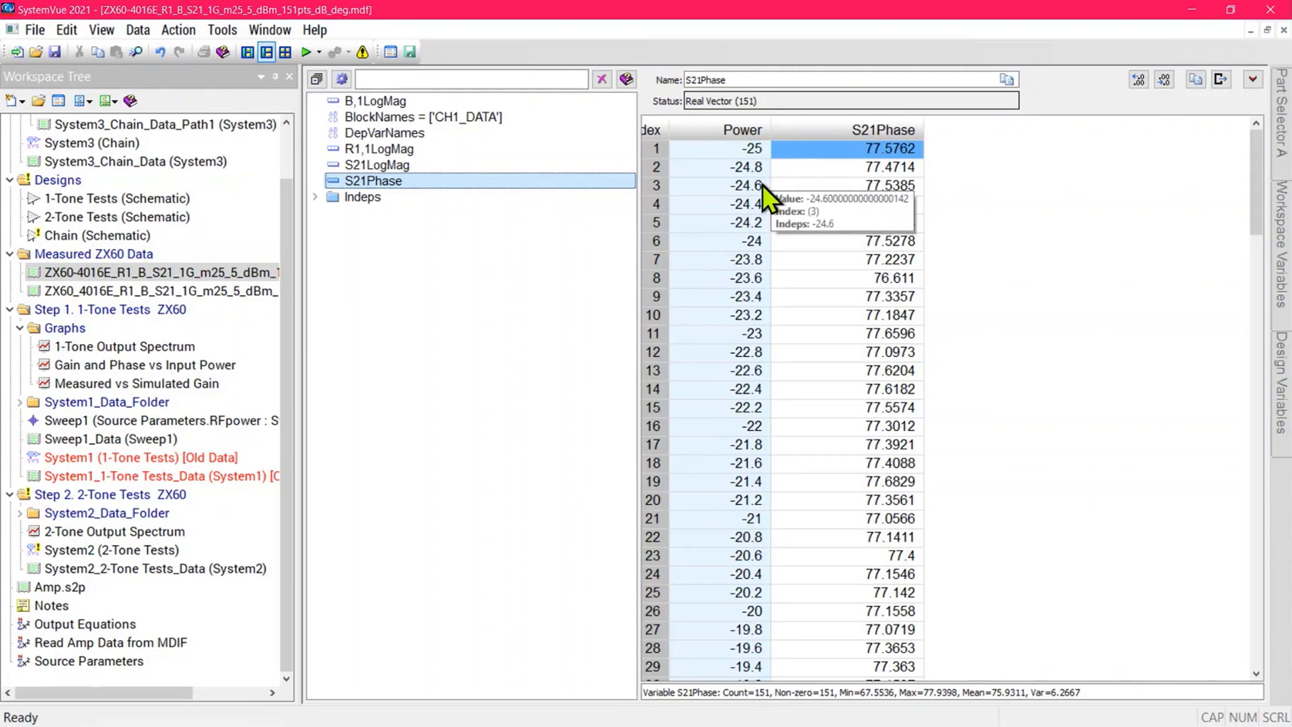
Open the Read Amp Data from MDIF script and review its MDIF file name and PwrIn = Power line.
double_click(141, 643)
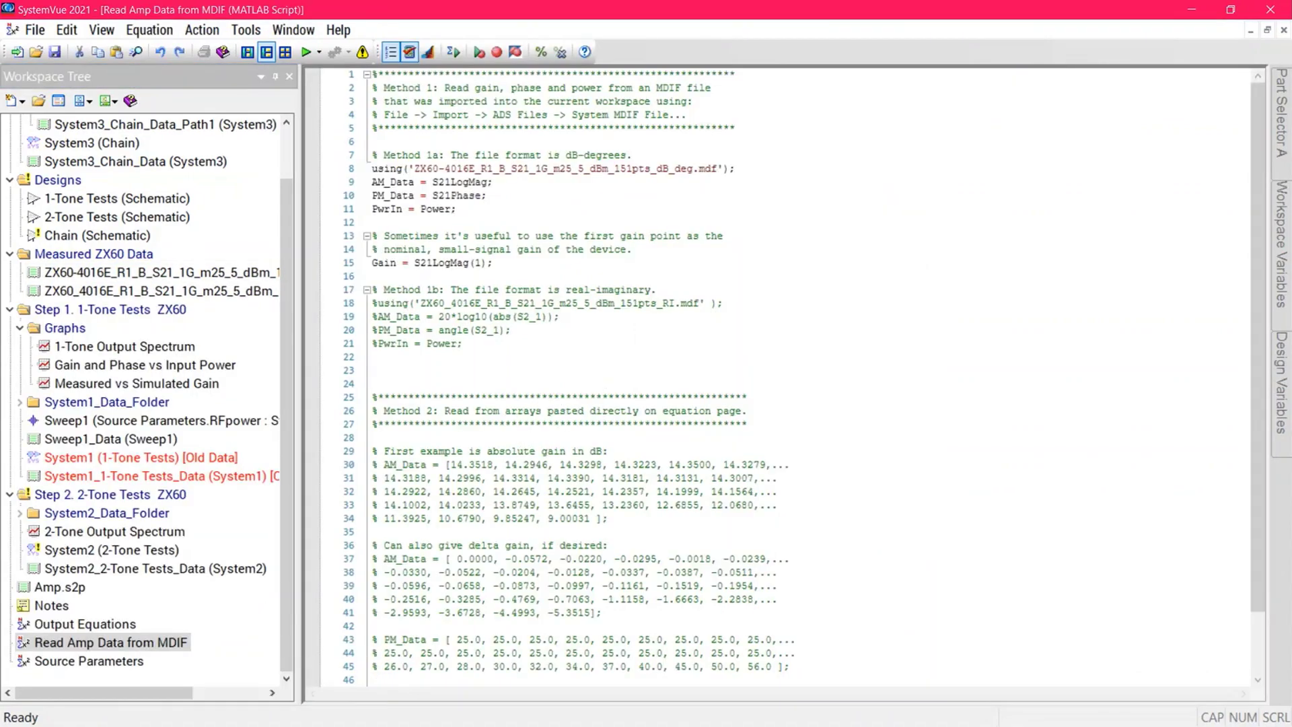
scroll(597, 401, "up", 6)
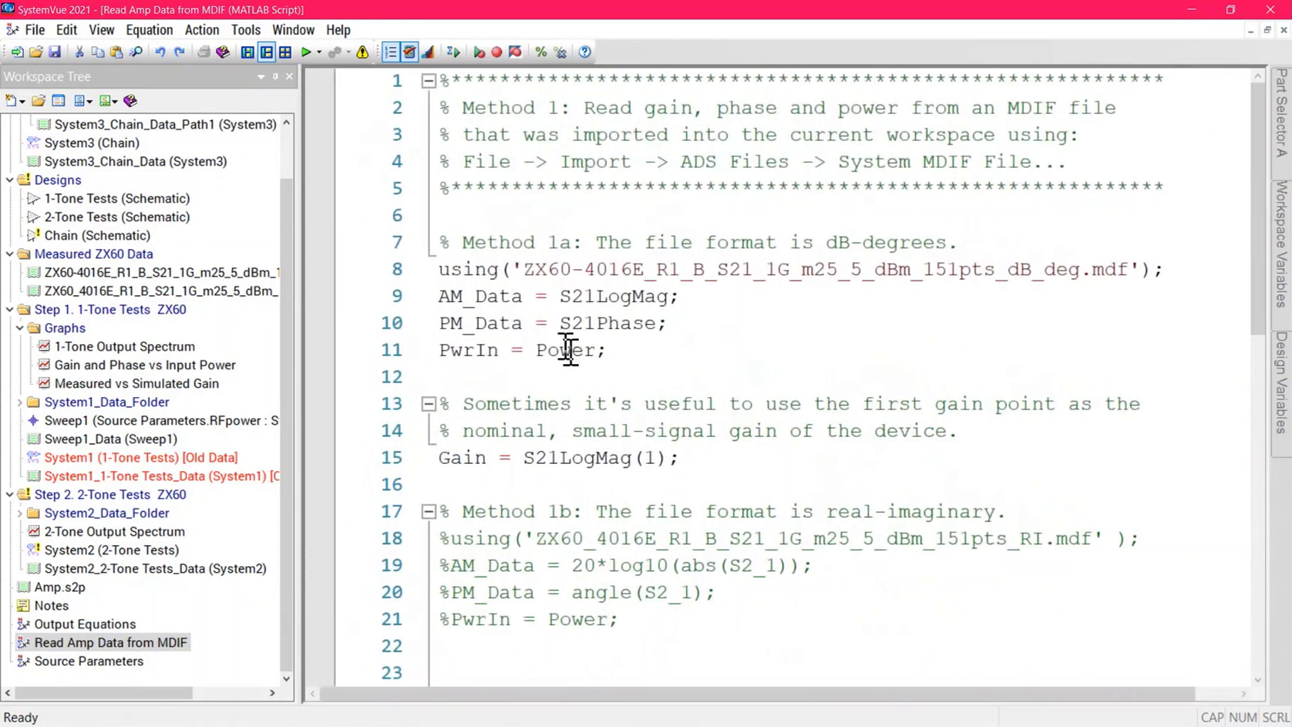
left_click_drag(522, 270, 1139, 266)
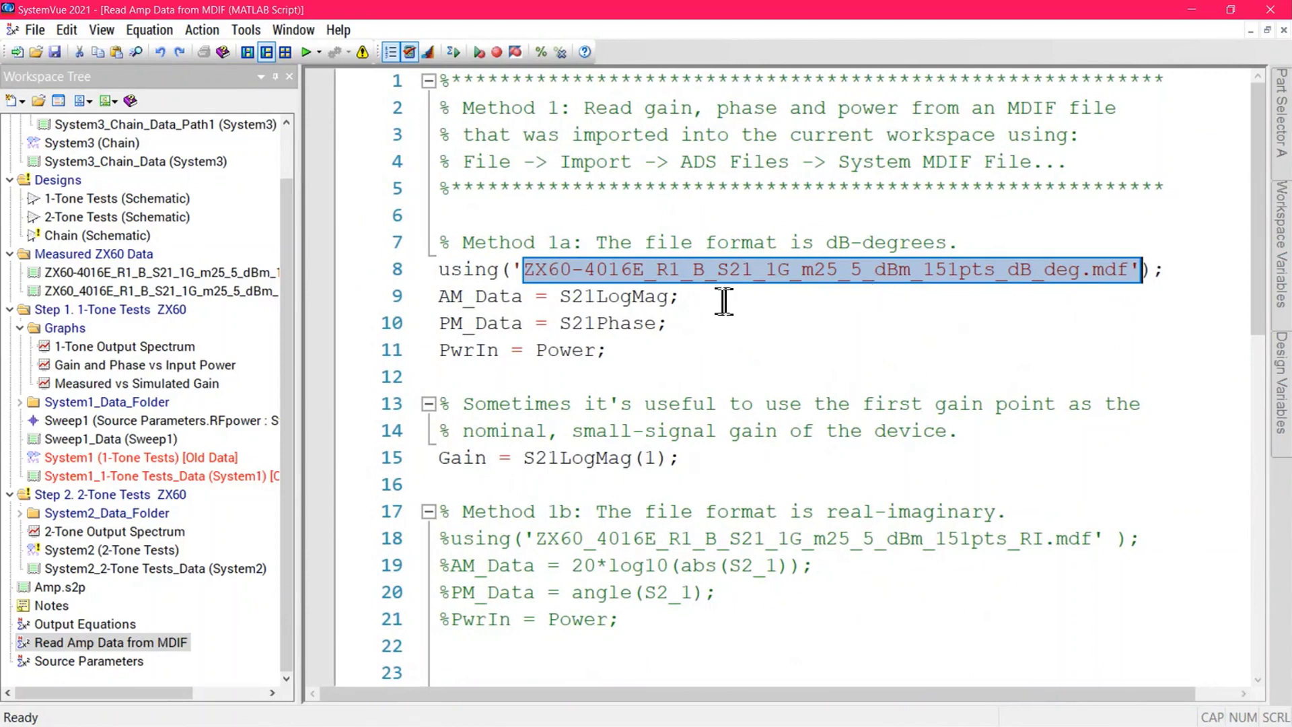
left_click(696, 298)
left_click(687, 320)
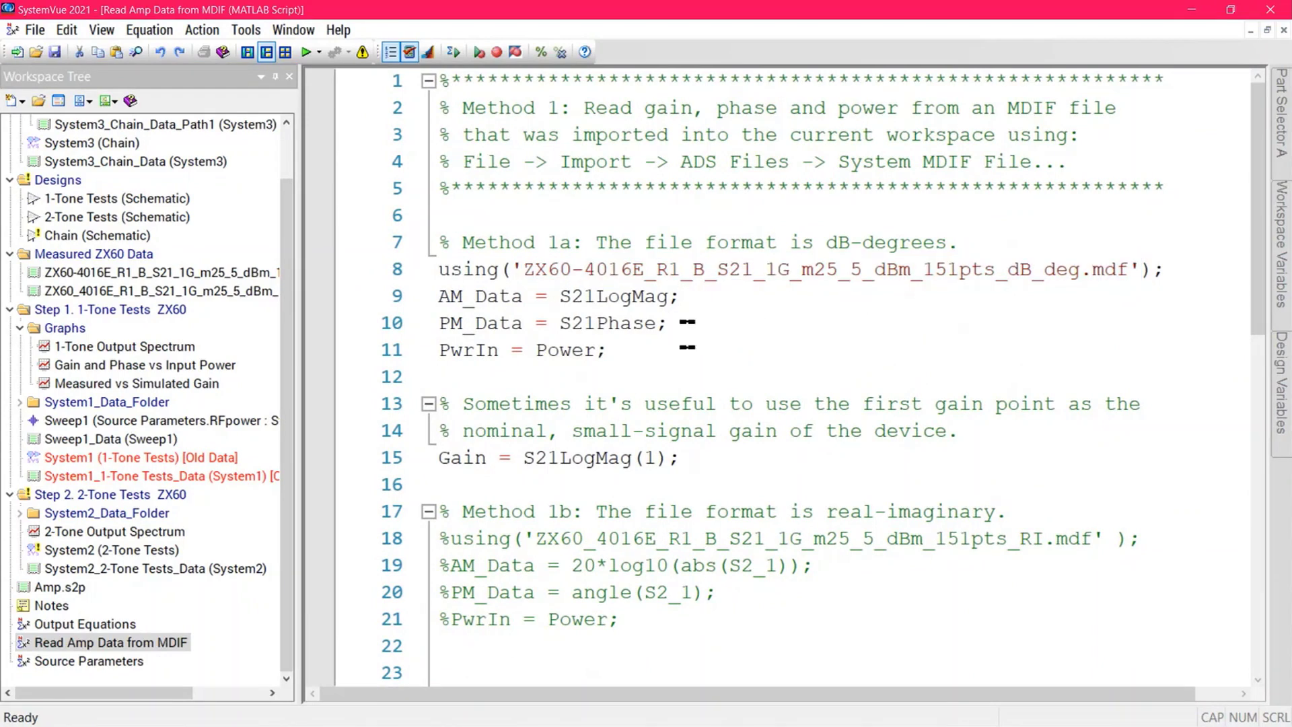
left_click_drag(643, 354, 444, 357)
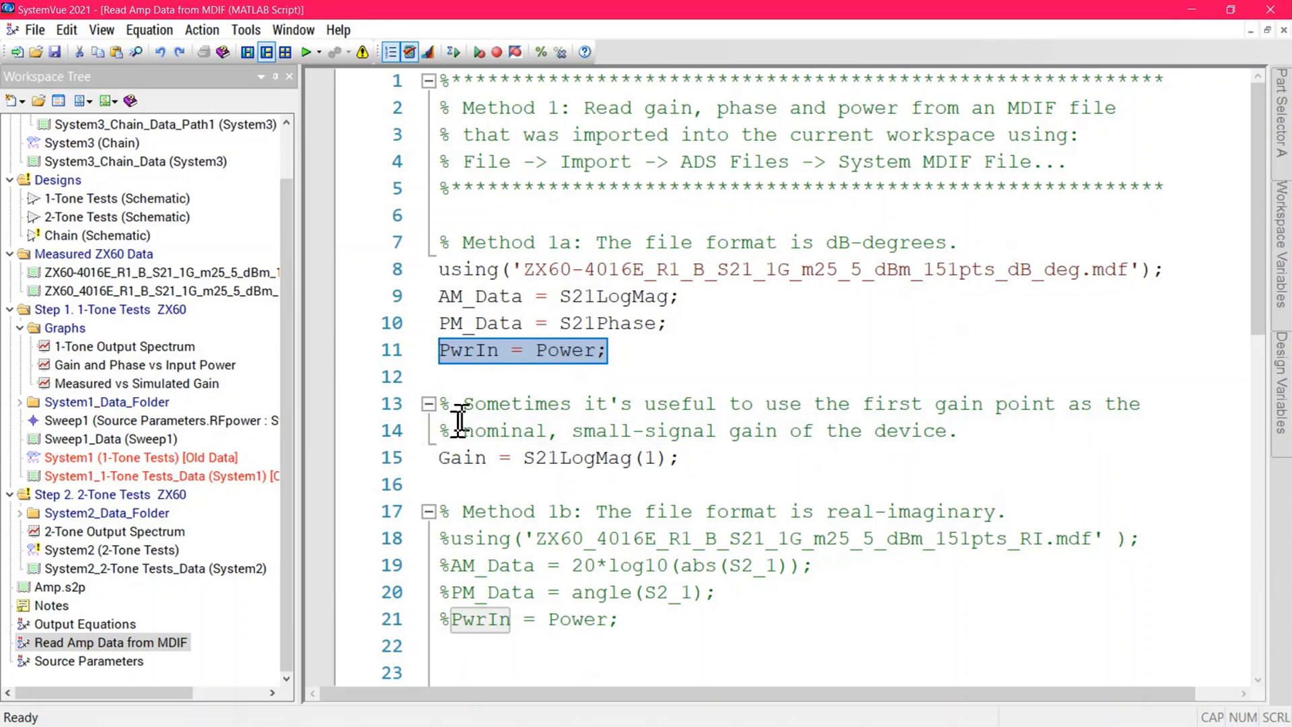
left_click(483, 378)
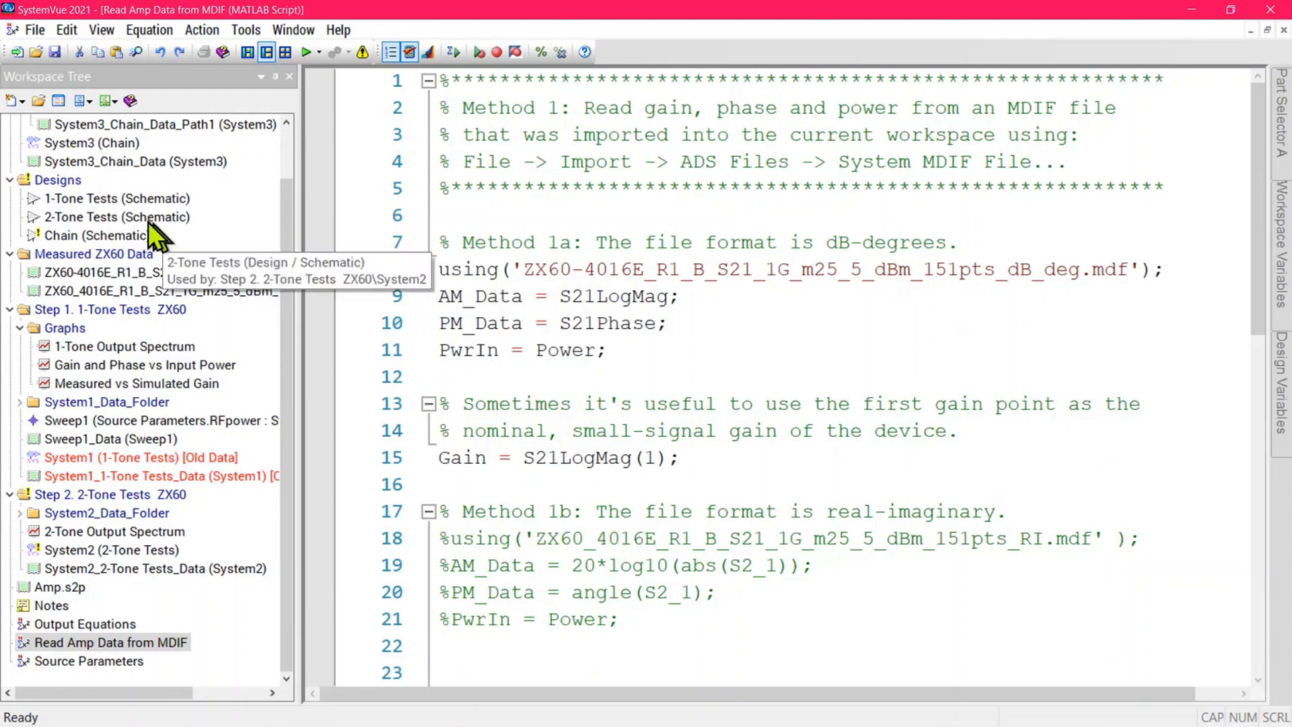
Check that RFAmp_1 in 1-Tone Tests uses PwrIn, AM_Data and PM_Data, then reopen Measured vs Simulated Gain.
double_click(86, 194)
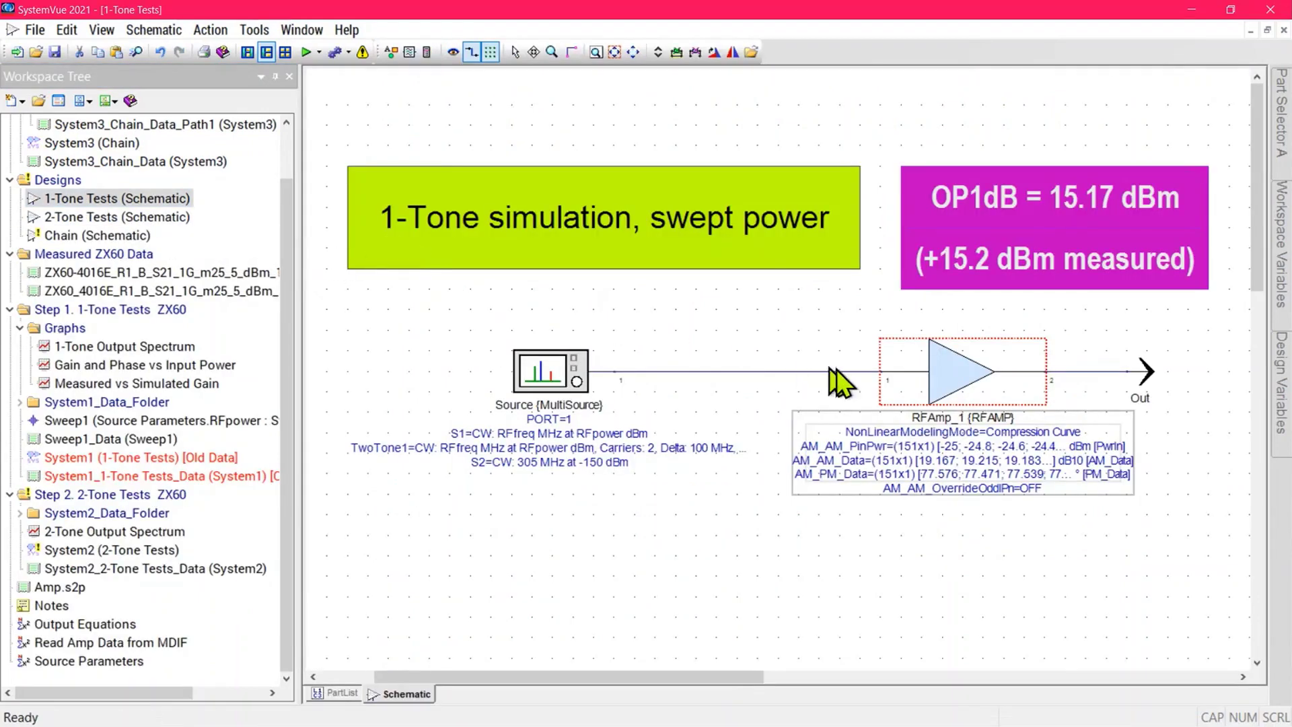
double_click(954, 377)
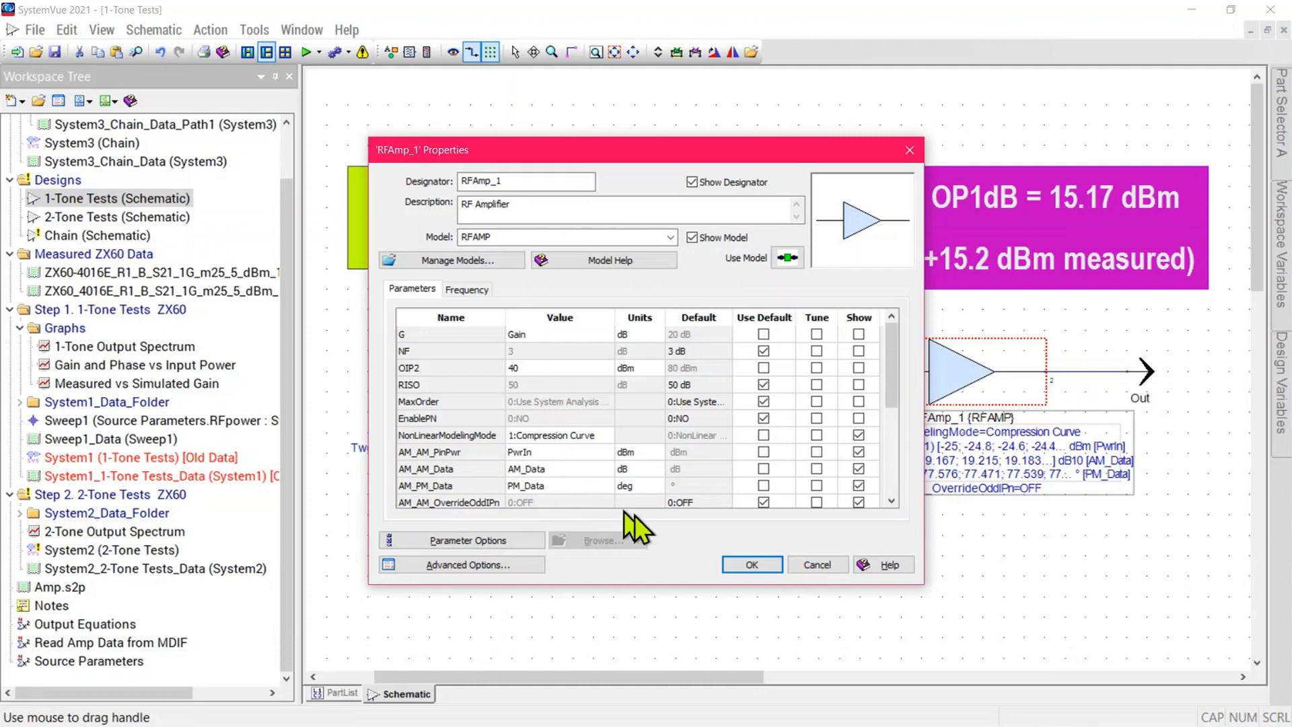
left_click(754, 564)
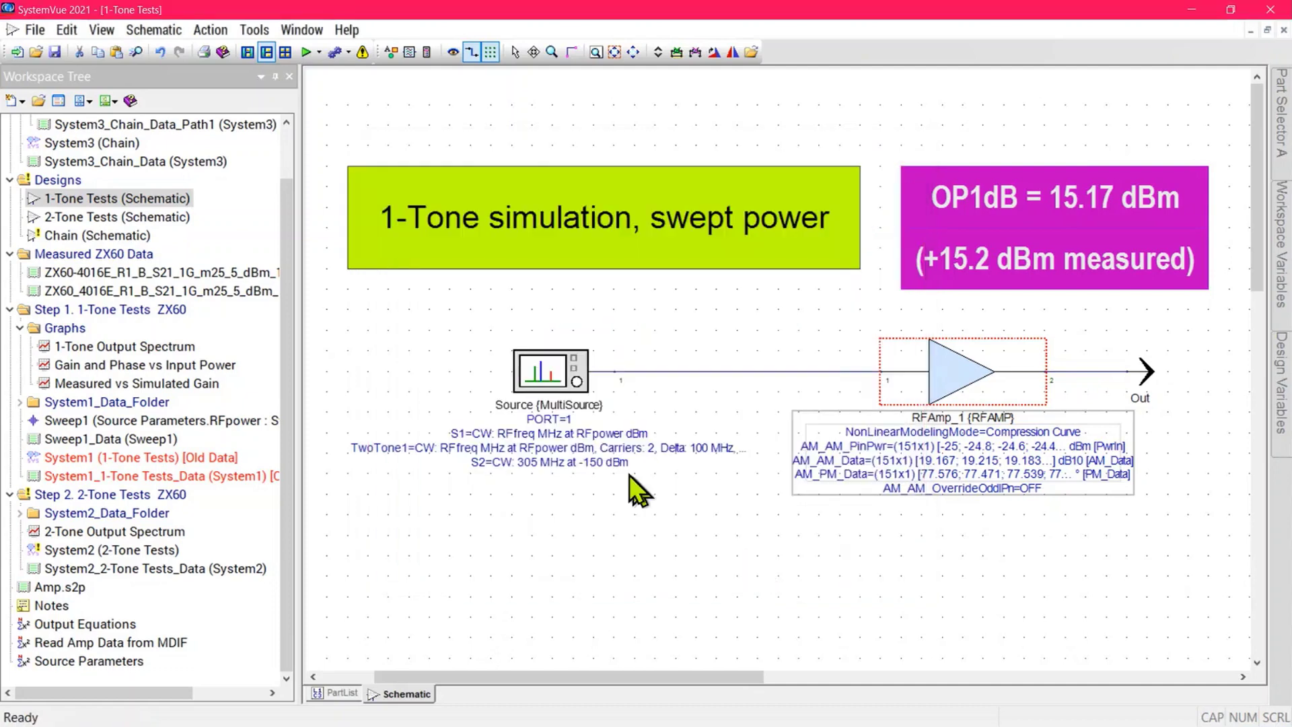
double_click(155, 384)
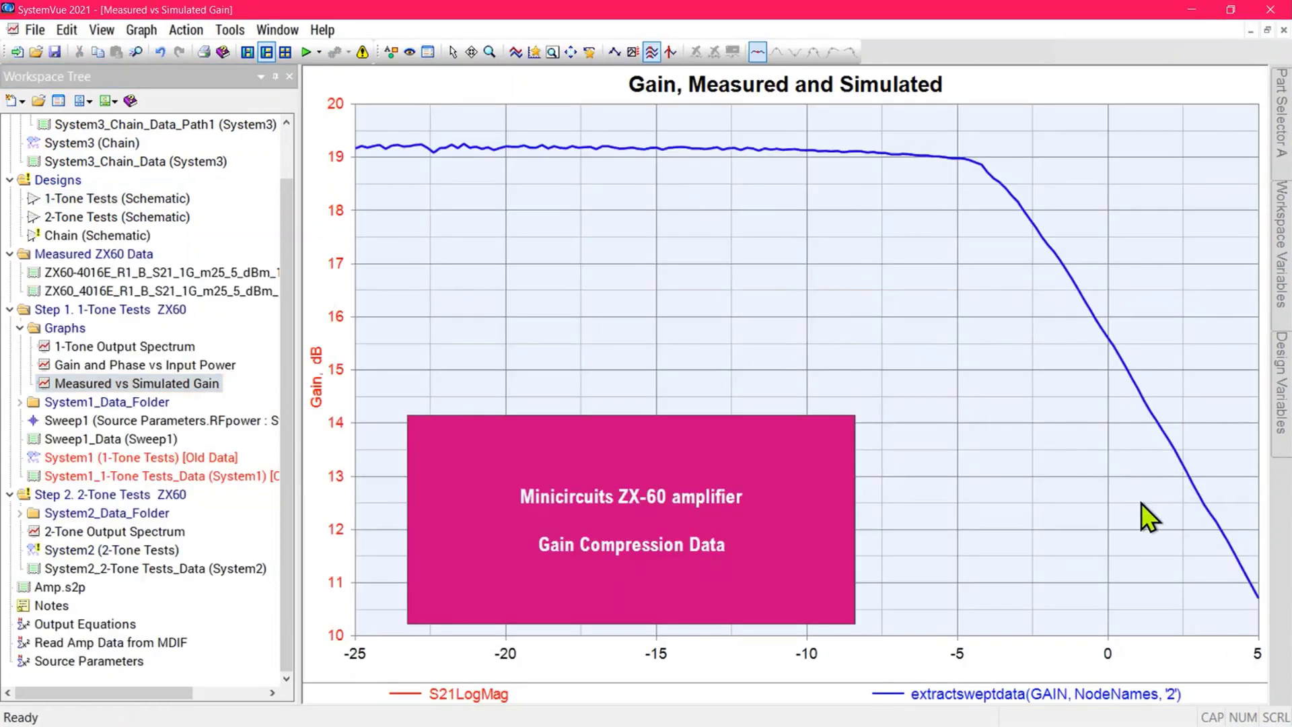
Reopen the MDIF script and pick out its dB-degrees and real-imaginary file format notes.
double_click(111, 643)
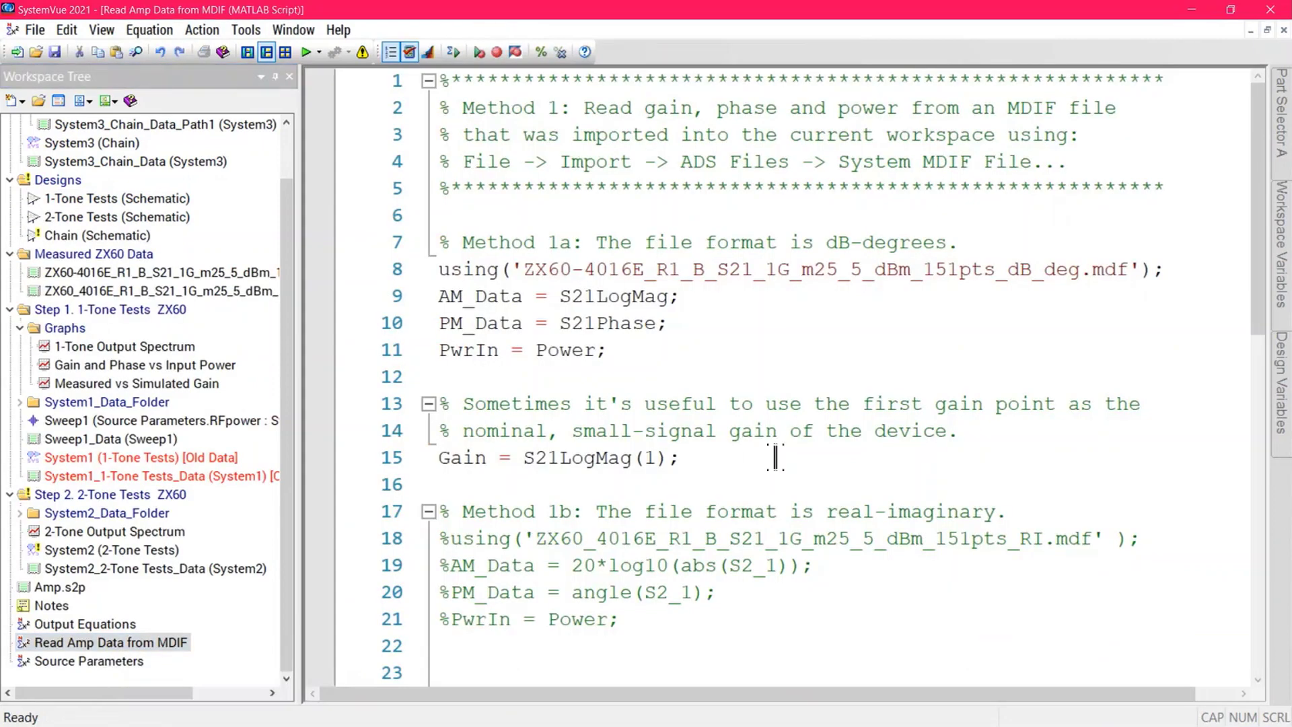
left_click_drag(827, 243, 946, 242)
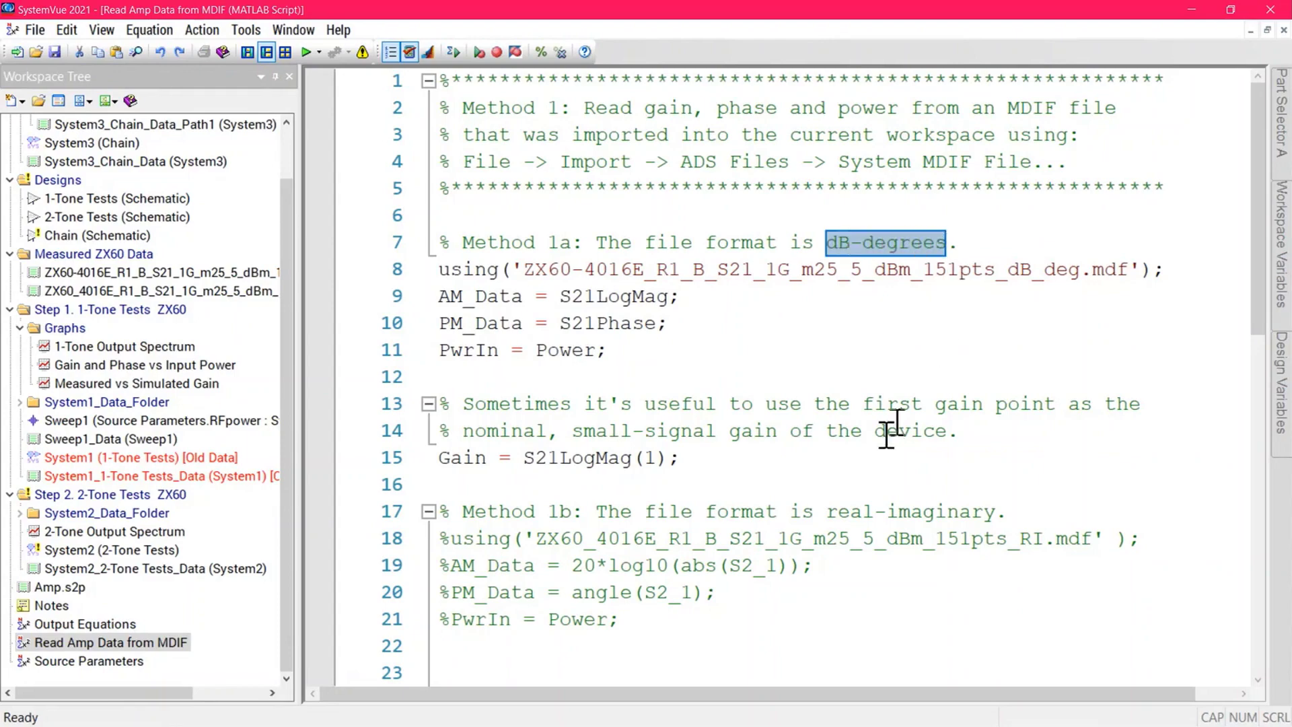
left_click_drag(828, 512, 997, 512)
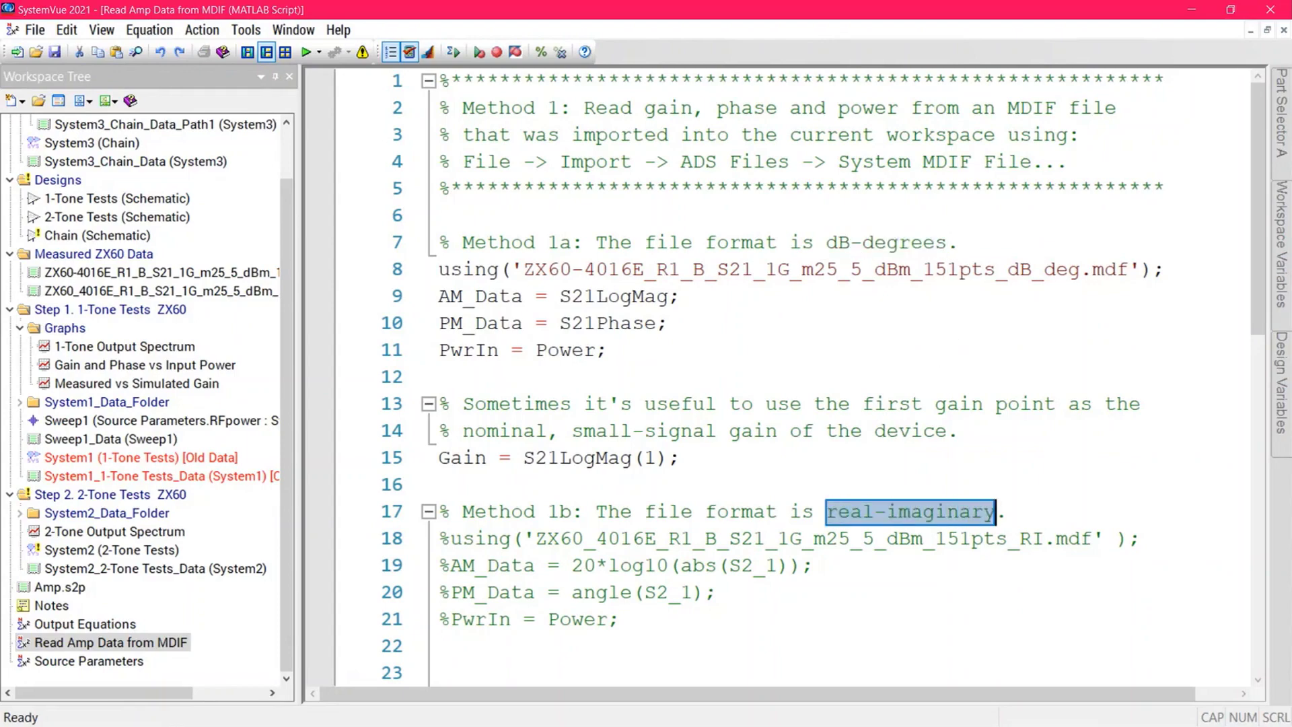
Review the absolute-gain and delta-gain AM_Data arrays, then switch to the AM-to-AM behavior PDF.
scroll(794, 377, "down", 8)
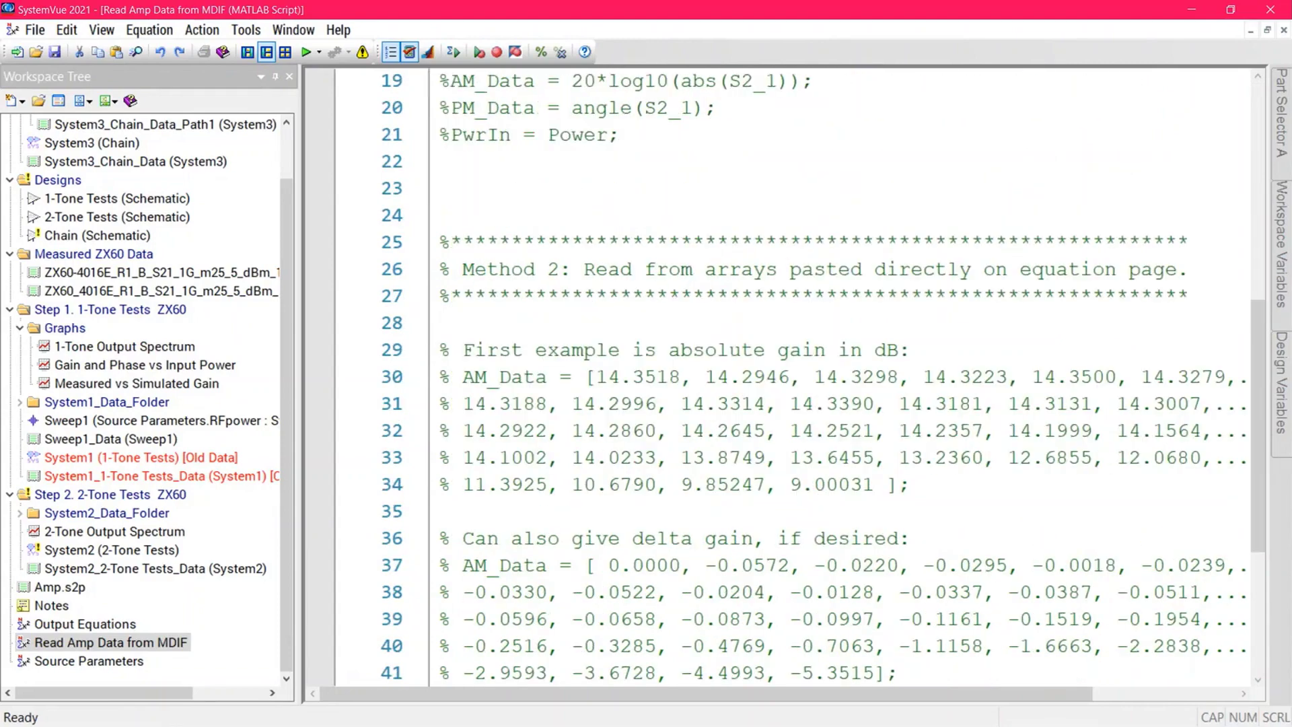
scroll(1021, 496, "down", 1)
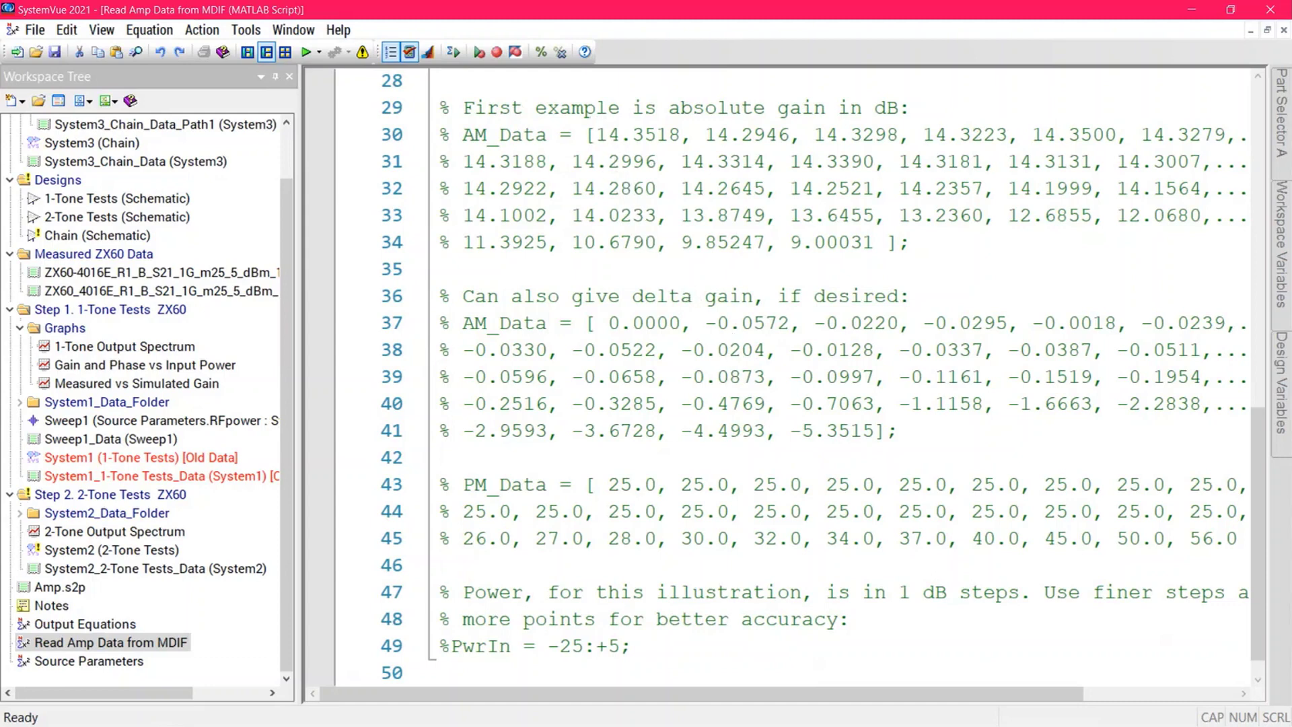
left_click_drag(597, 134, 994, 135)
left_click_drag(609, 323, 1068, 324)
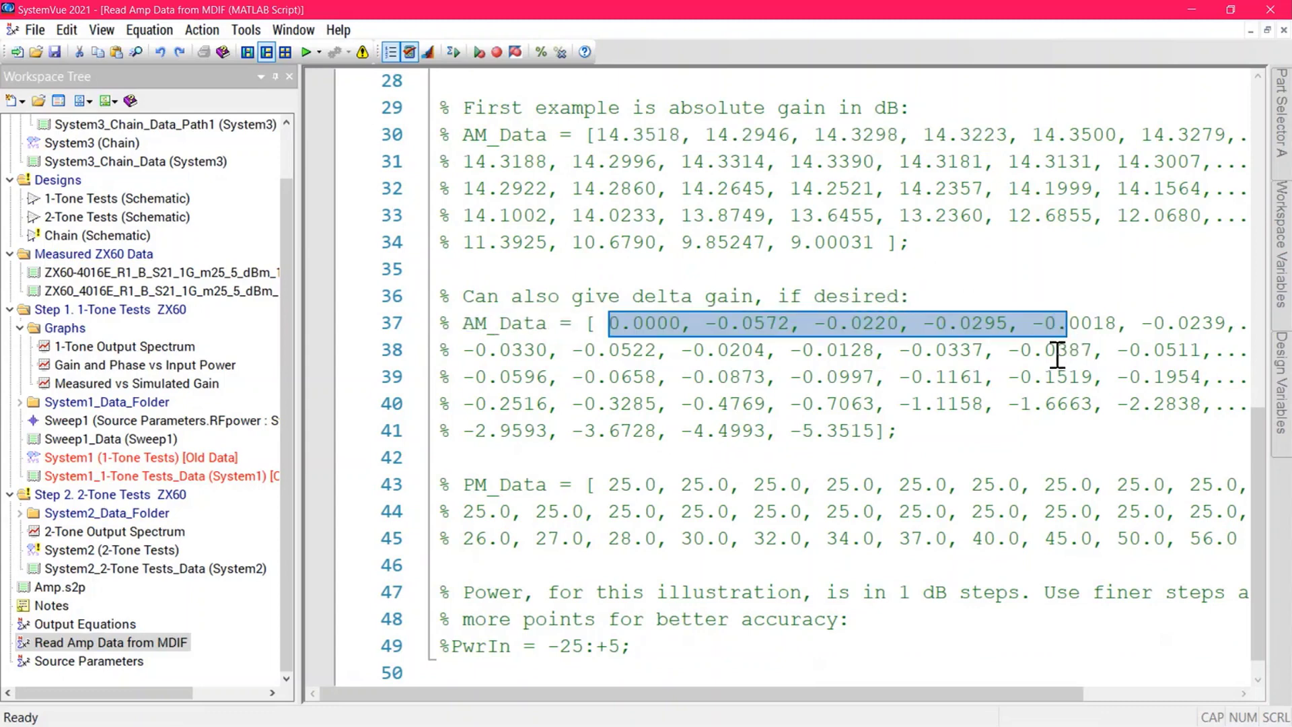
double_click(545, 323)
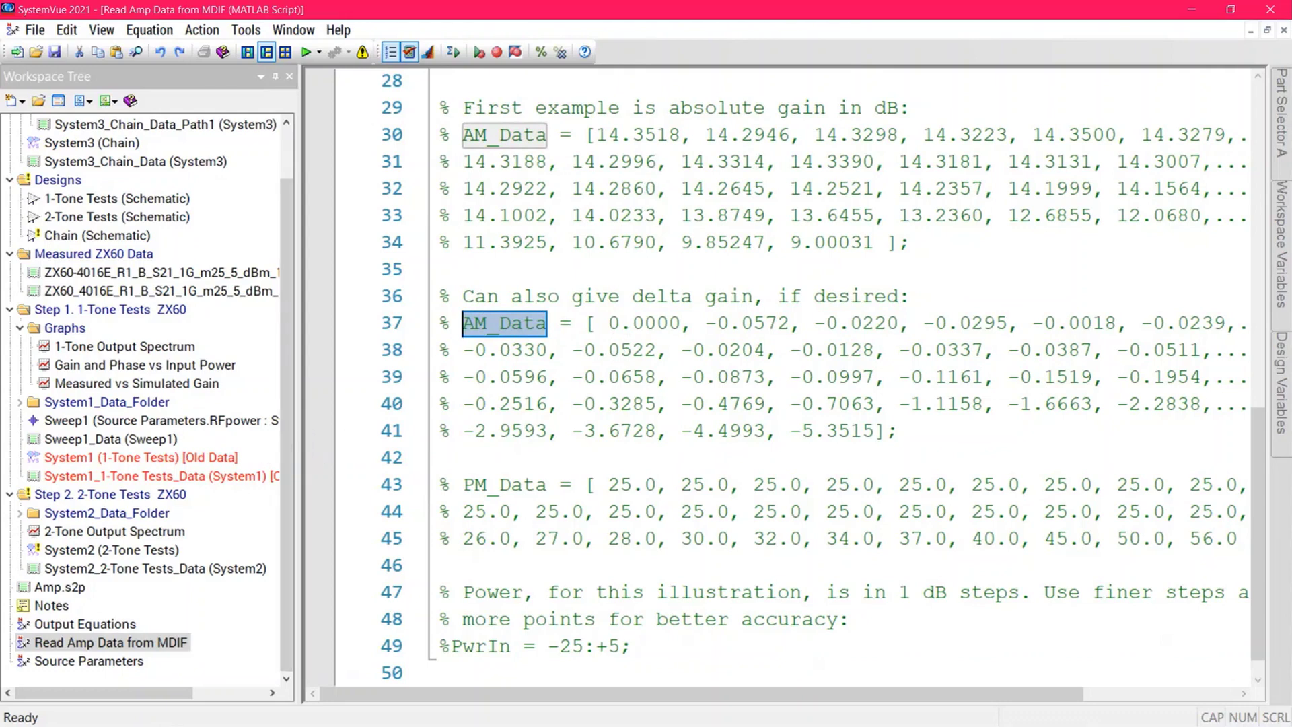
key("alt+Tab")
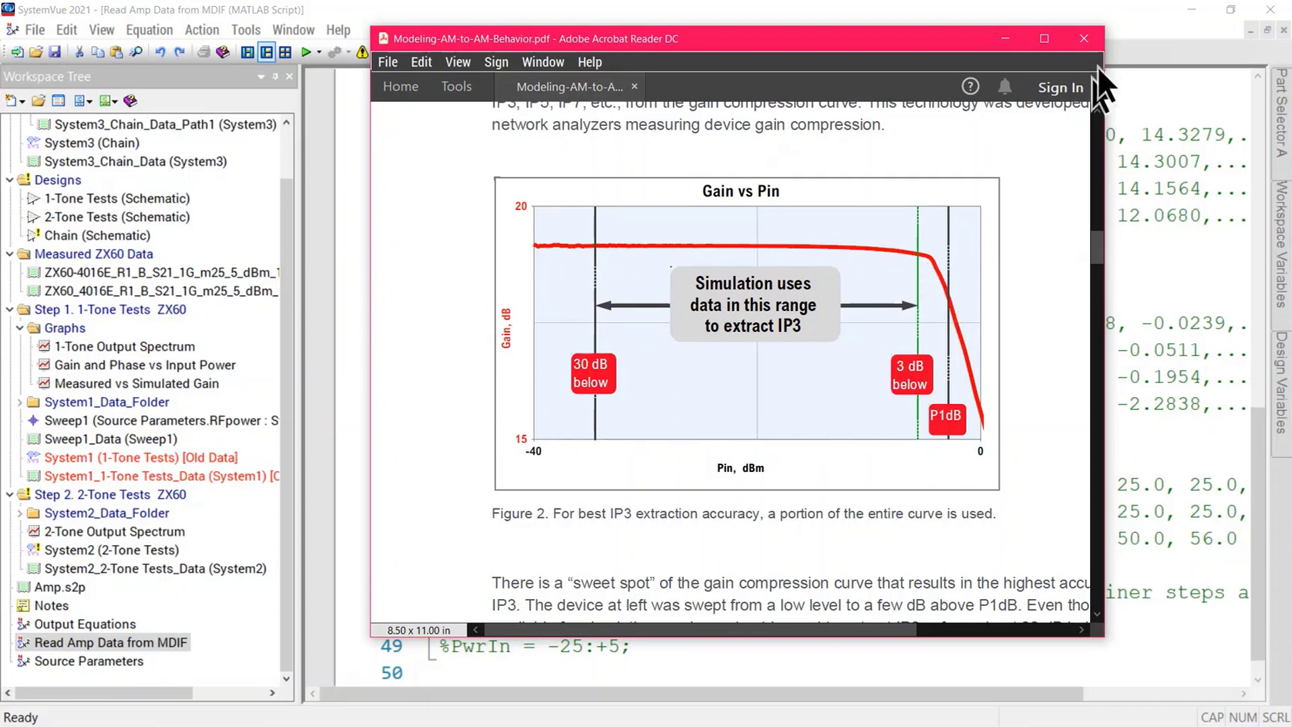
After reading the Gain vs Pin figure, return to the SystemVue MDIF script.
left_click(1141, 19)
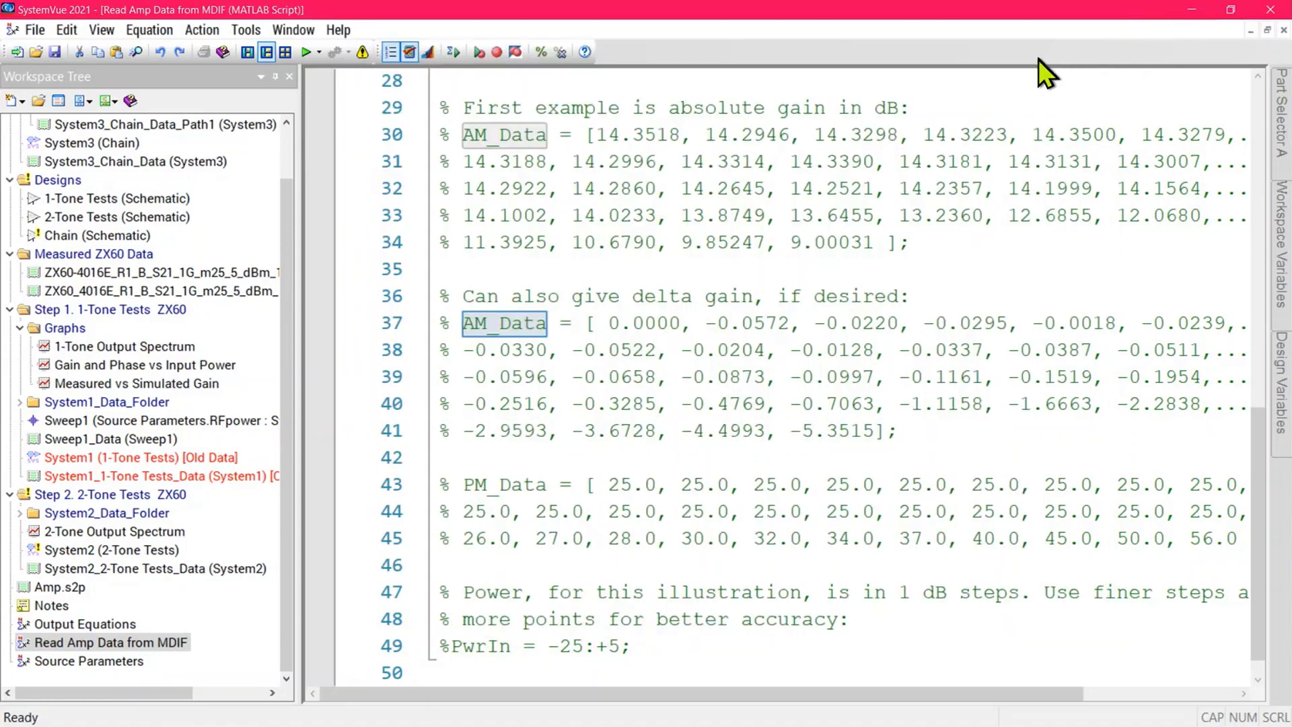
Open 2-Tone Tests and show its output spectrum, with tones near 20 dBm around 2500 MHz.
double_click(80, 218)
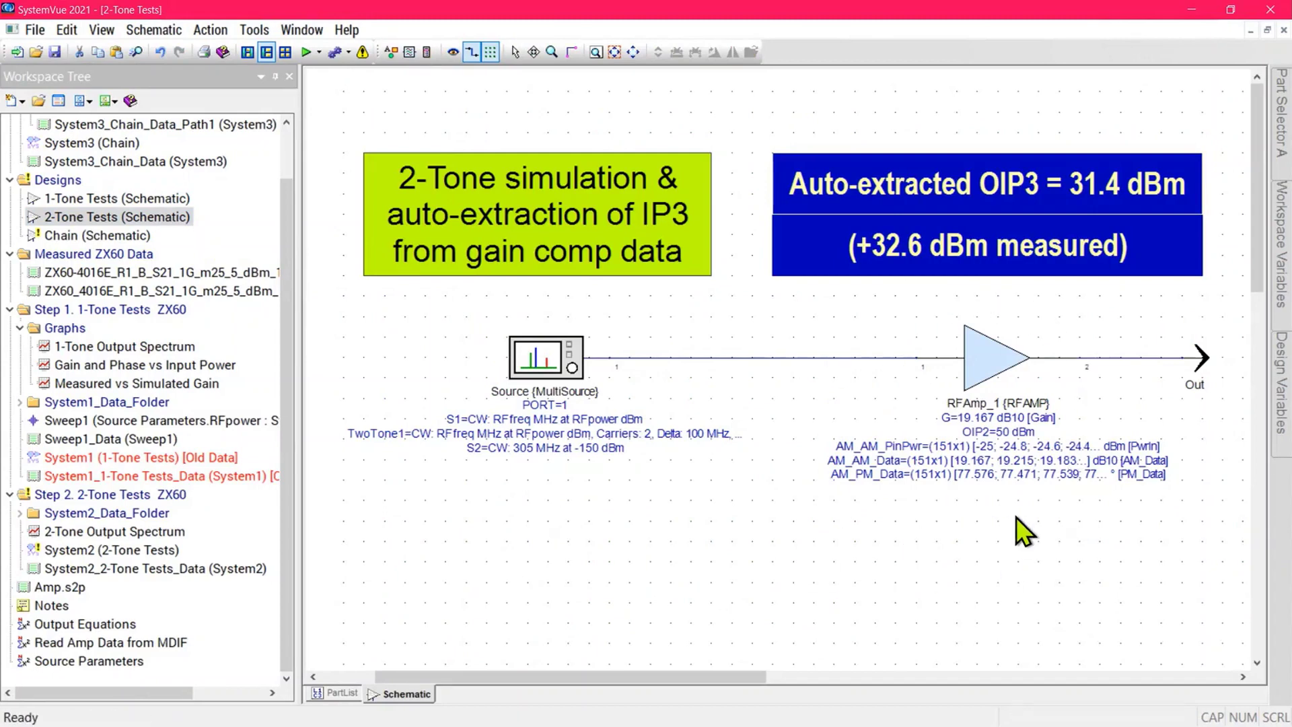
double_click(52, 529)
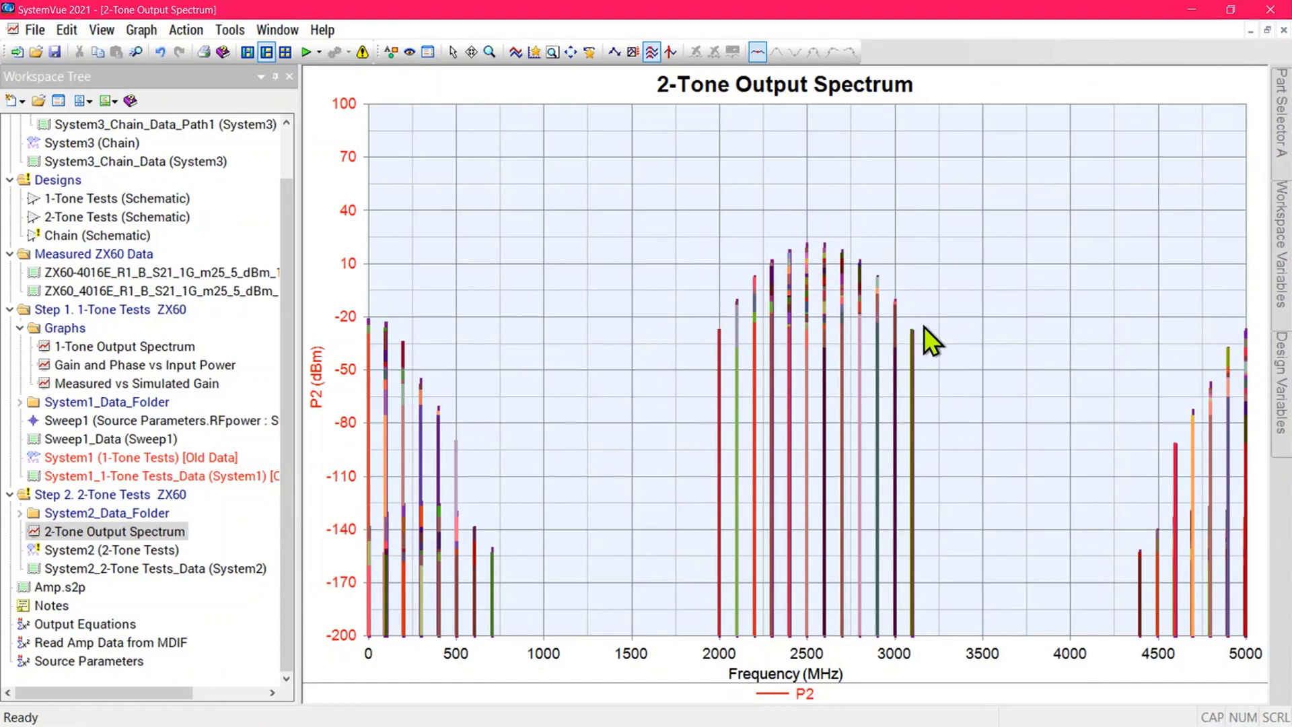
Close the spectrum graph to see the extracted OIP3 of 31.4 dBm against the measured +32.6 dBm.
left_click(1283, 29)
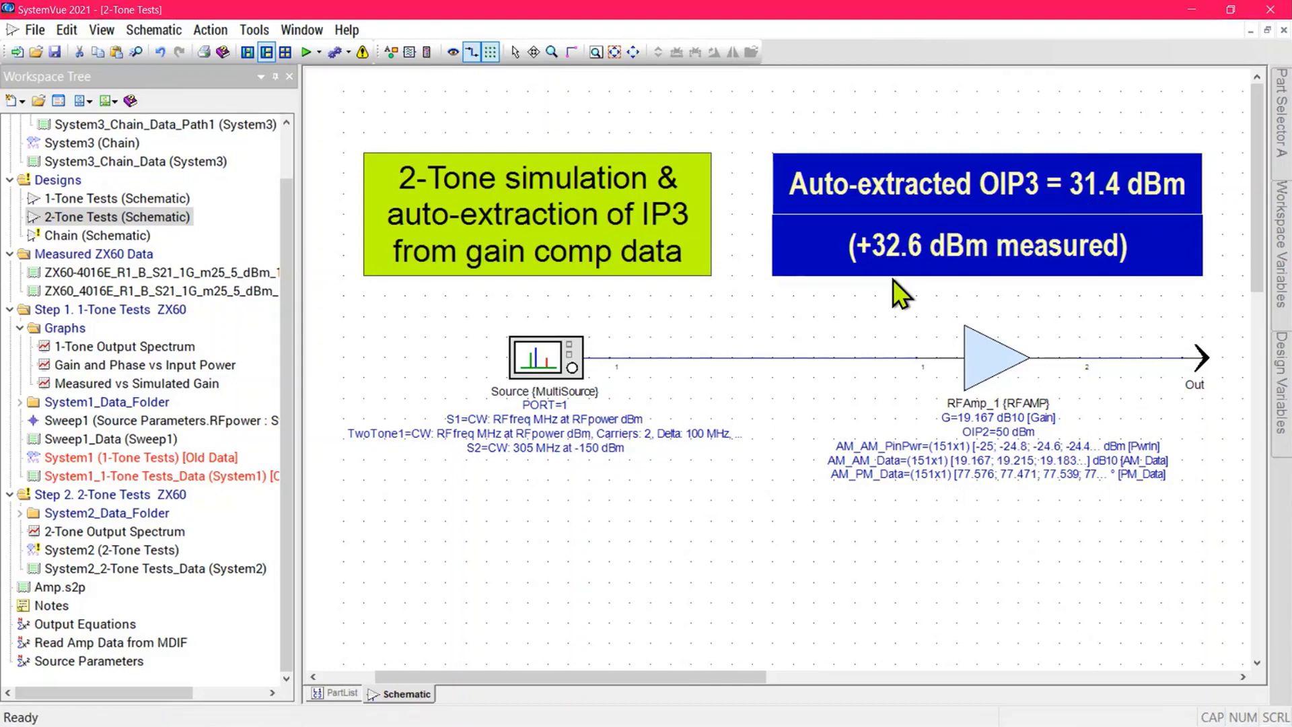
Set RFAmp_1's AM_AM_OverrideOddIPn to 1:ON and its OIP3 to 32.6 dBm.
double_click(987, 358)
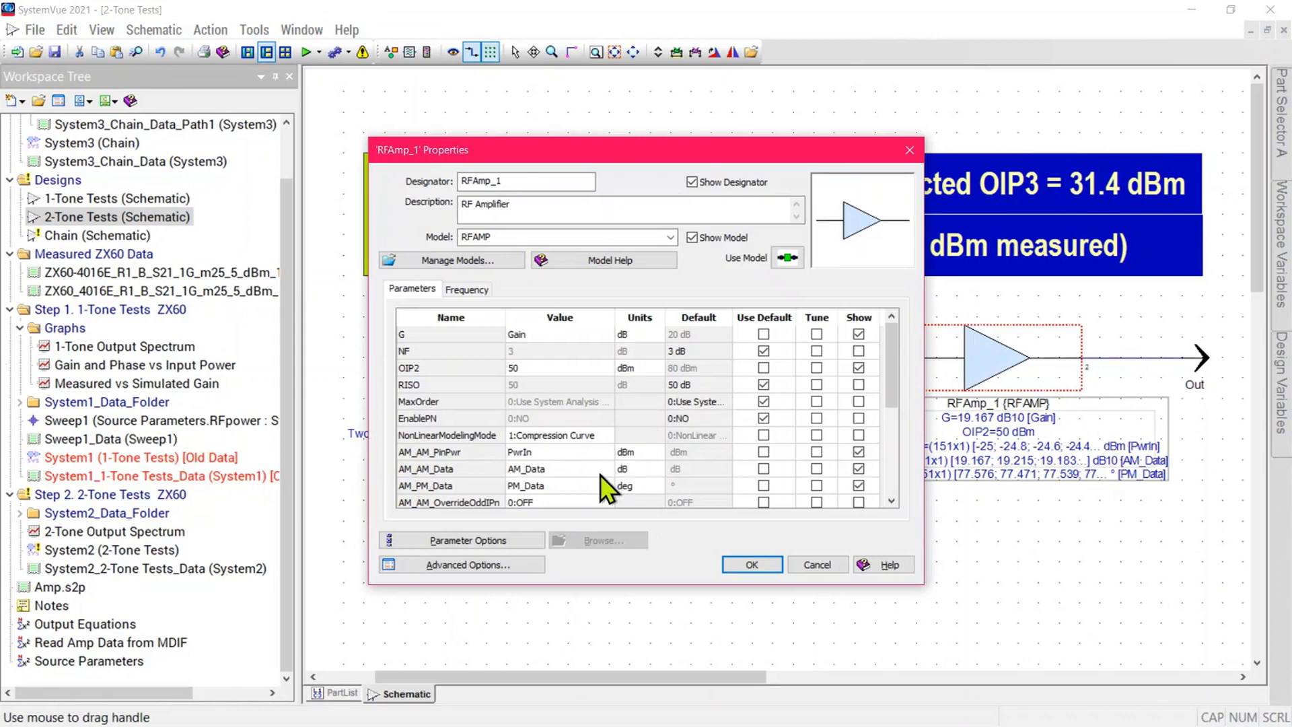
scroll(608, 485, "down", 1)
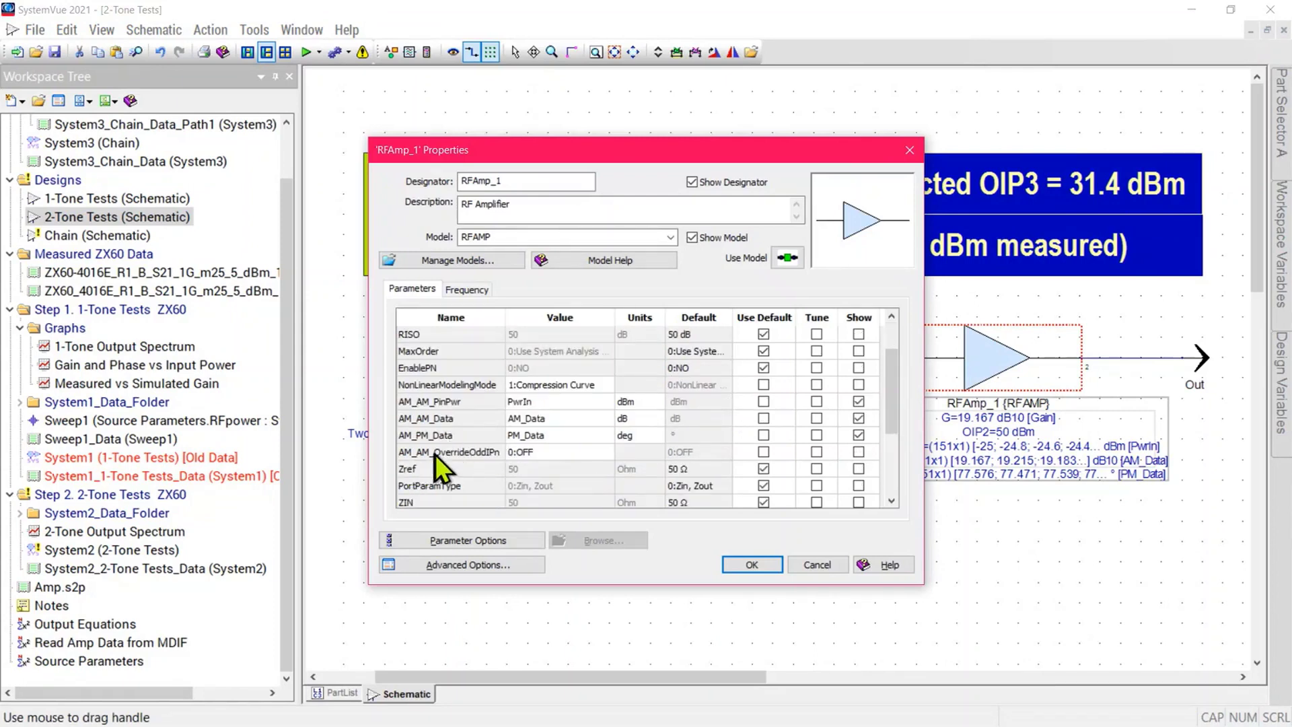
left_click(608, 451)
left_click(609, 451)
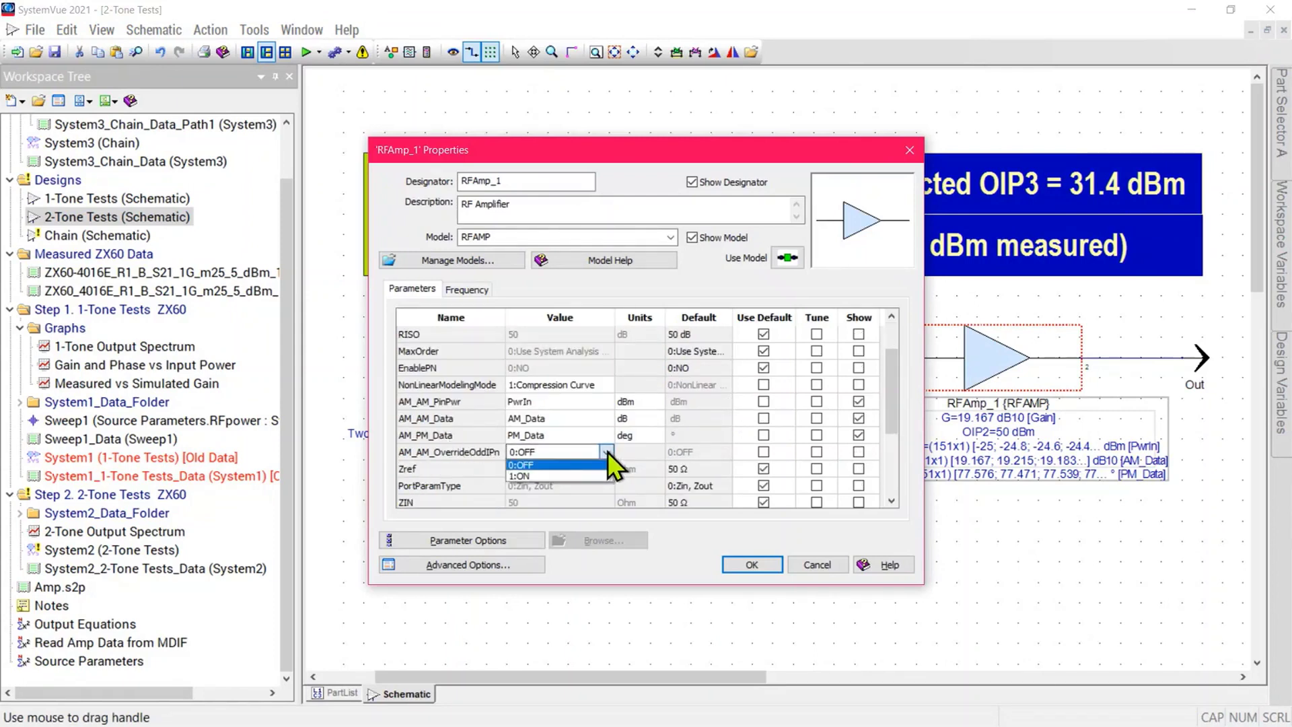
left_click(584, 476)
scroll(583, 475, "up", 1)
scroll(583, 476, "down", 1)
scroll(541, 357, "up", 3)
left_click(541, 368)
type("32.6")
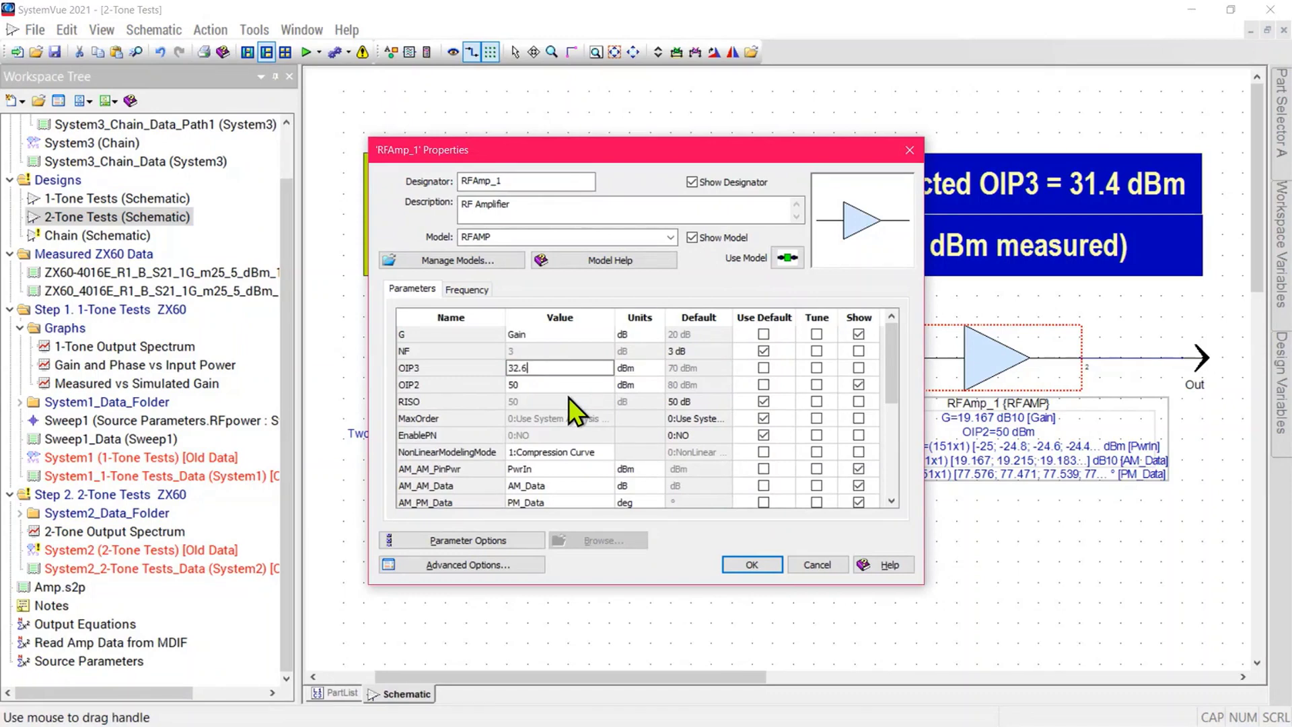
left_click(740, 566)
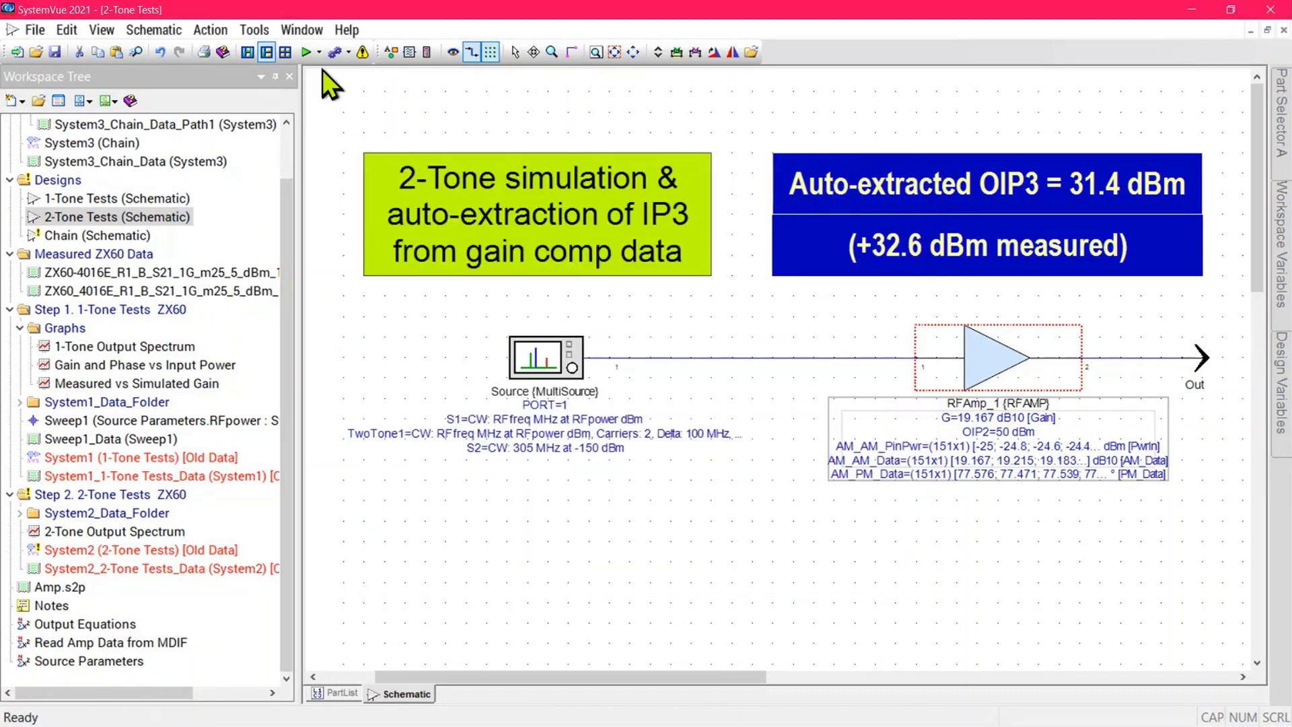
Rerun the simulation so the extracted OIP3 reads 32.59 dBm, then open the Chain schematic.
left_click(307, 52)
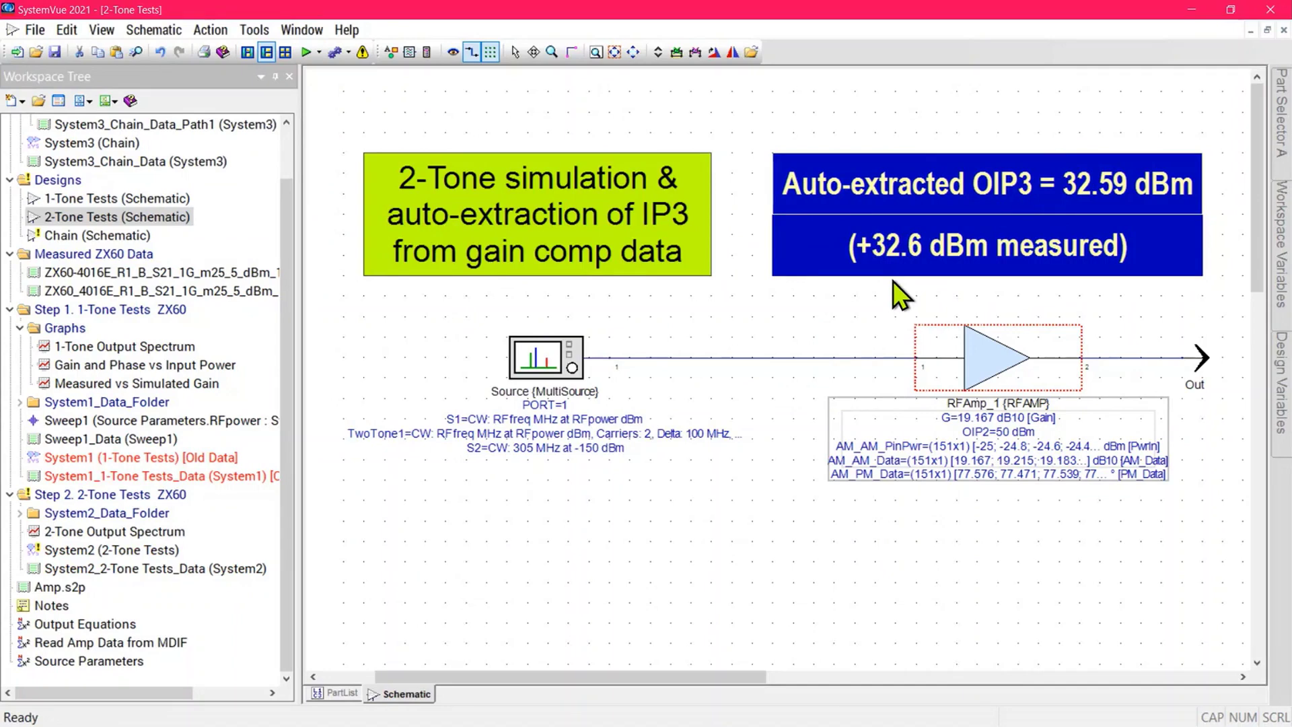
double_click(60, 235)
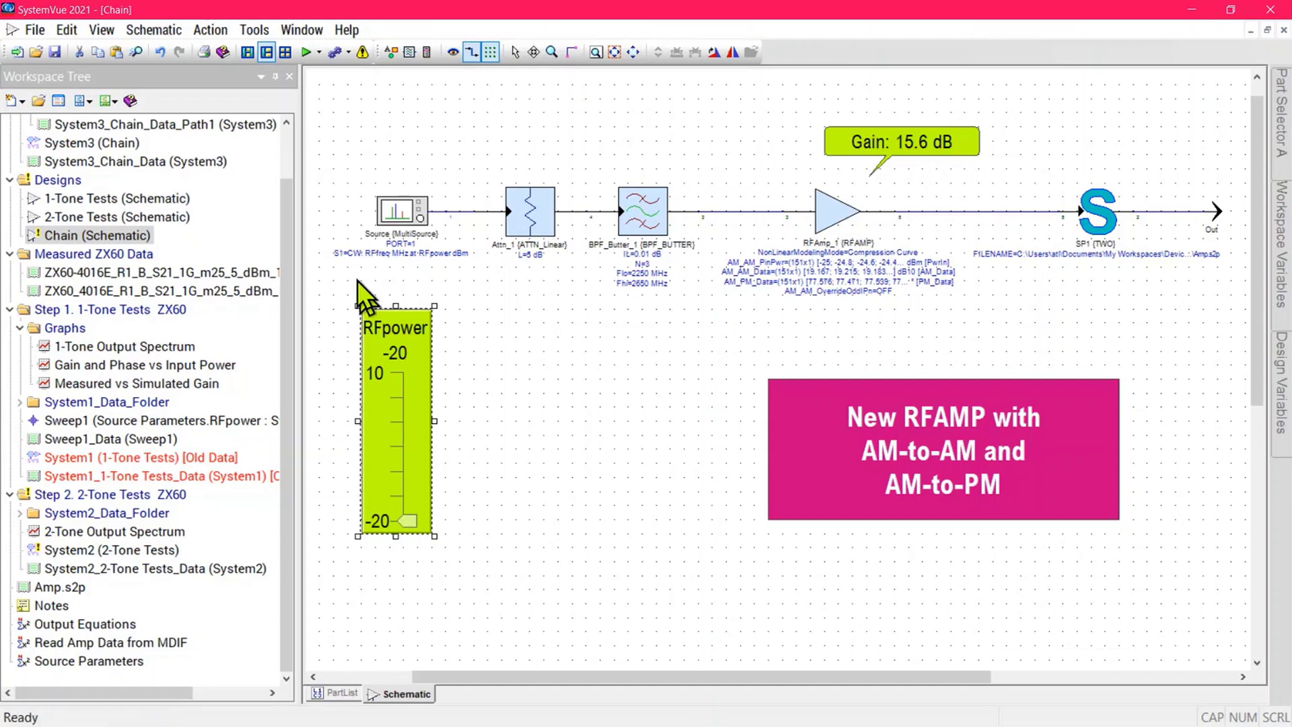
Raise RFpower from -20 through -7 to 8, rerunning each time, then restore the Chain window.
left_click(306, 51)
left_click_drag(411, 521, 409, 436)
left_click(303, 51)
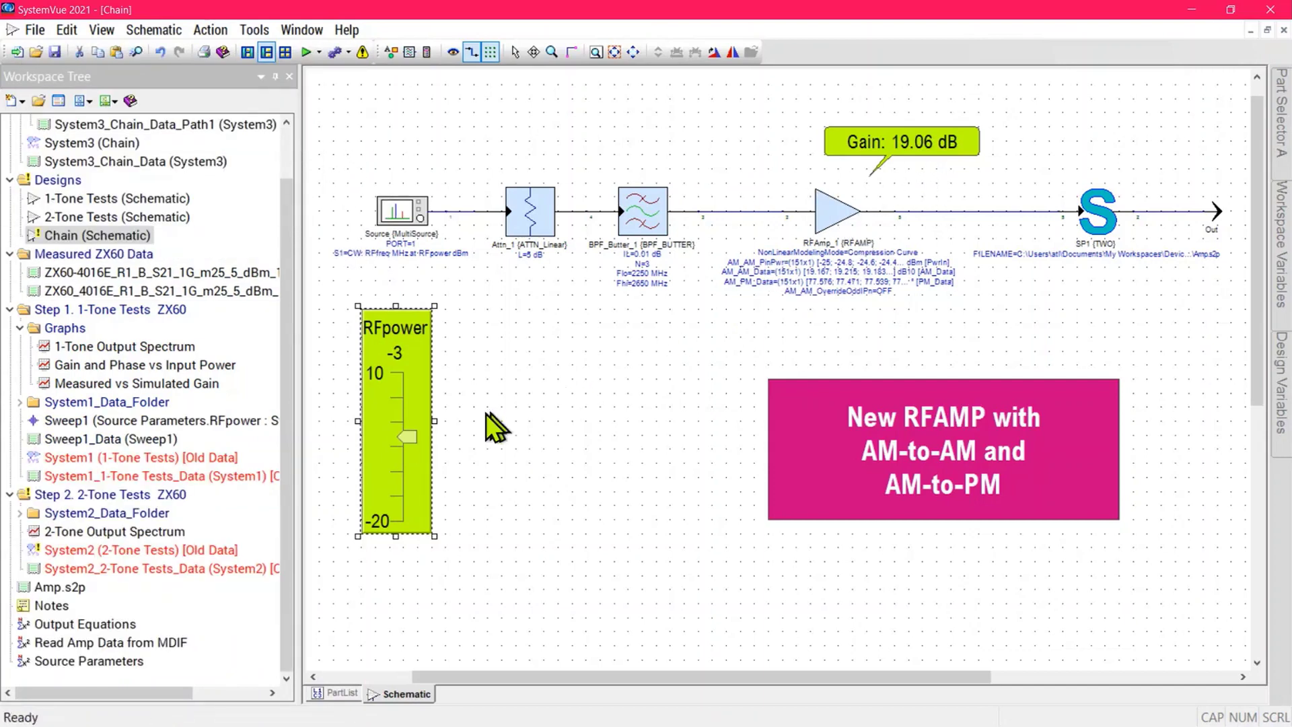
left_click_drag(414, 423, 416, 369)
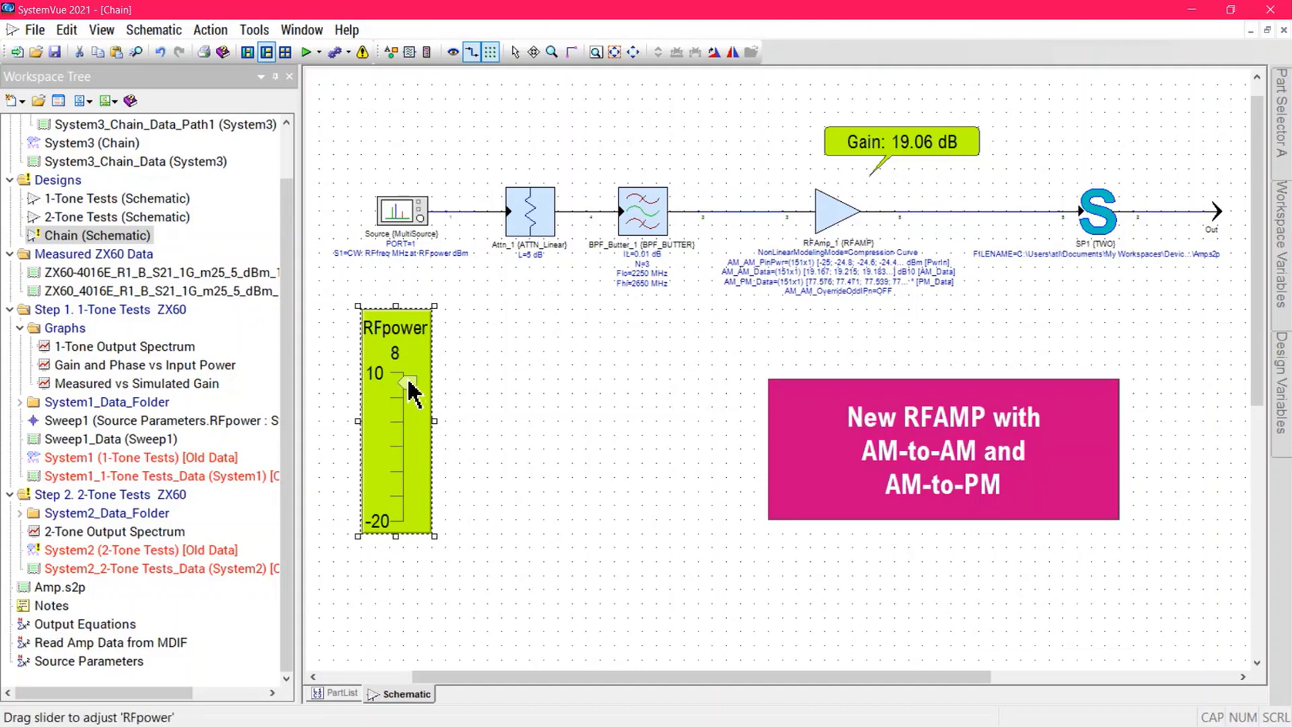
left_click(305, 53)
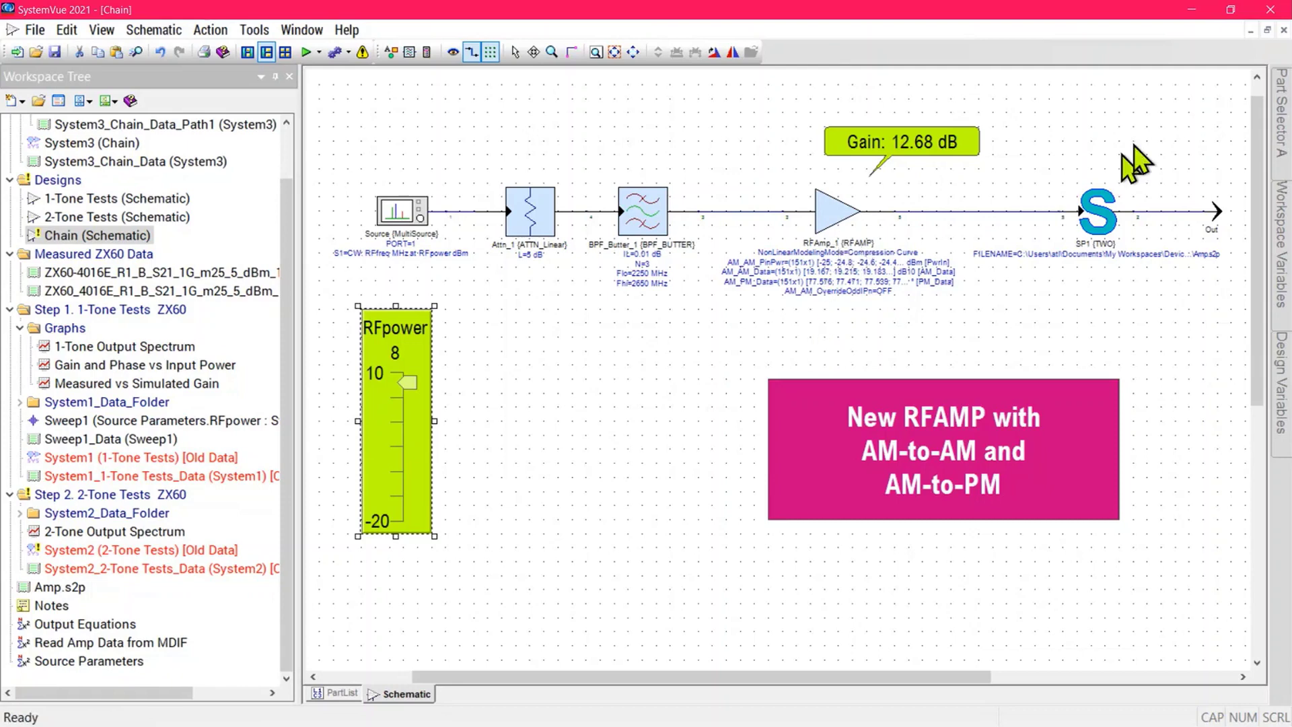
left_click(1269, 30)
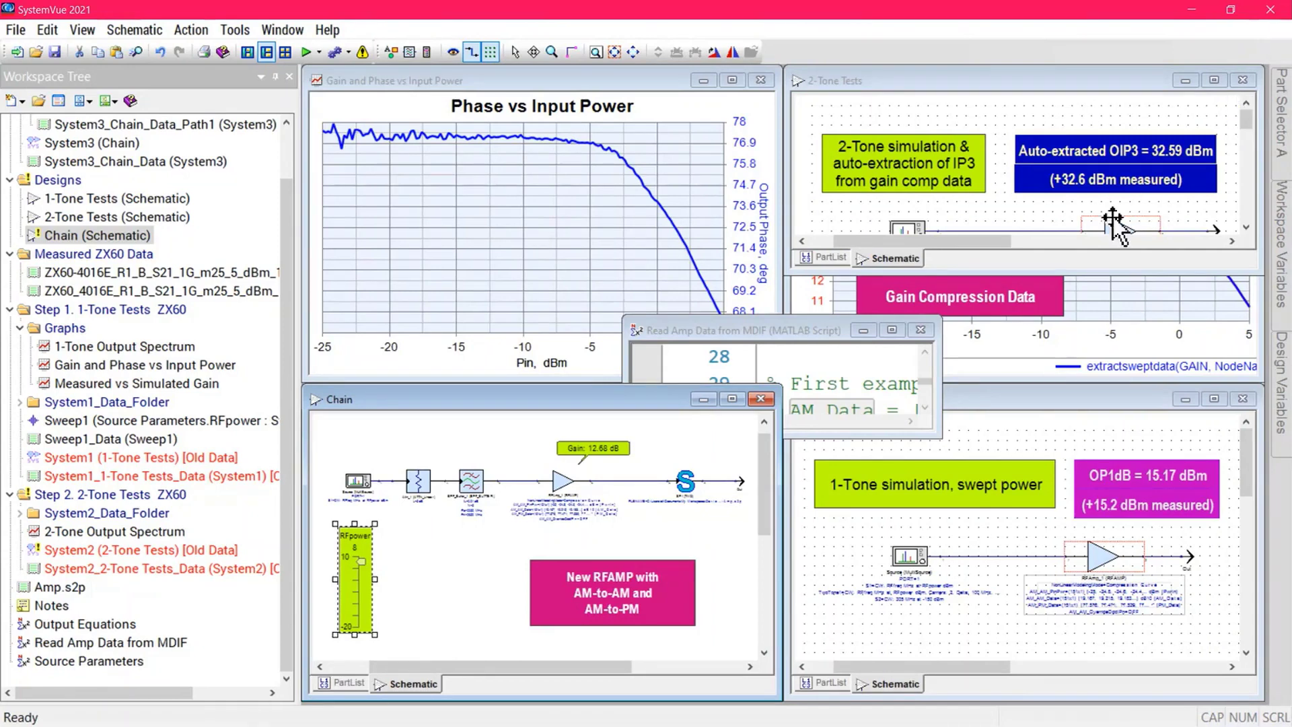
Close the 'Read Amp Data from MDIF' MATLAB script window, leaving the graphs and schematics visible.
left_click(922, 329)
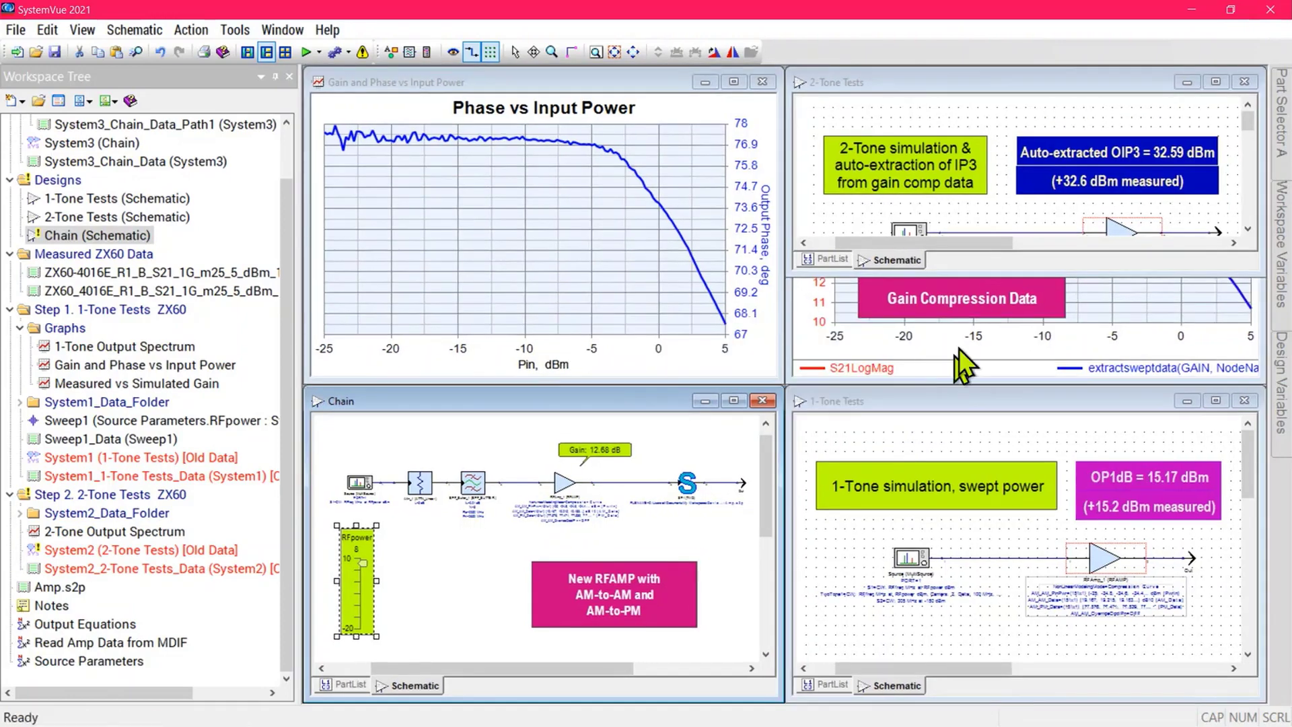